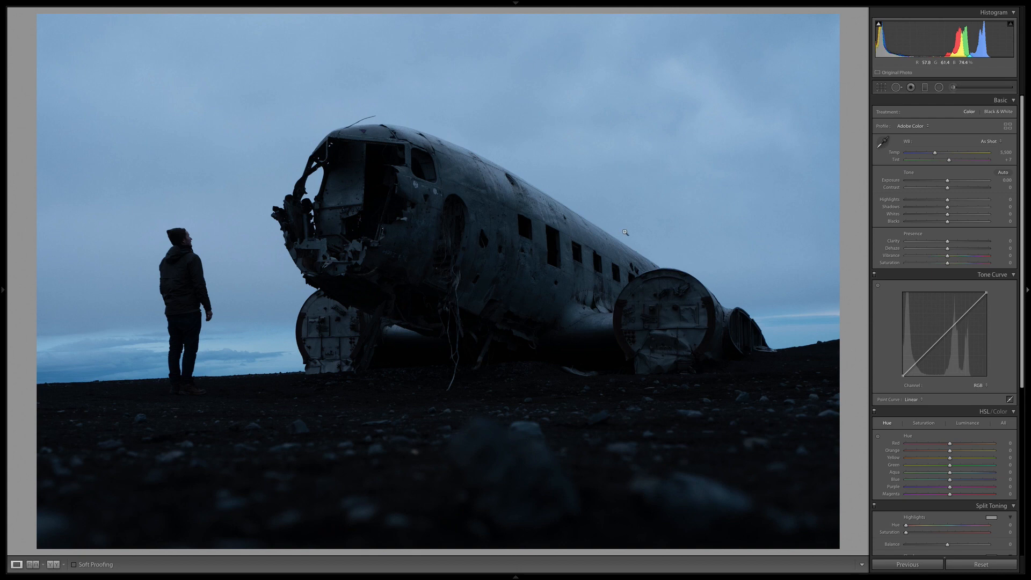
Crop the photo to a 16 x 9 aspect ratio, lowering the image slightly in the frame and rotating it a little clockwise.
left_click(882, 88)
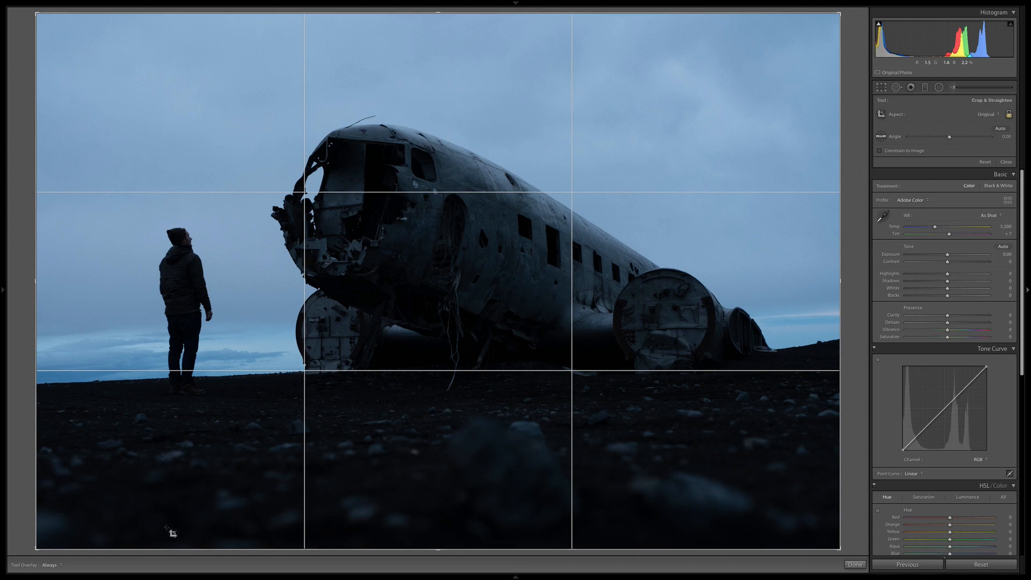
left_click(948, 114)
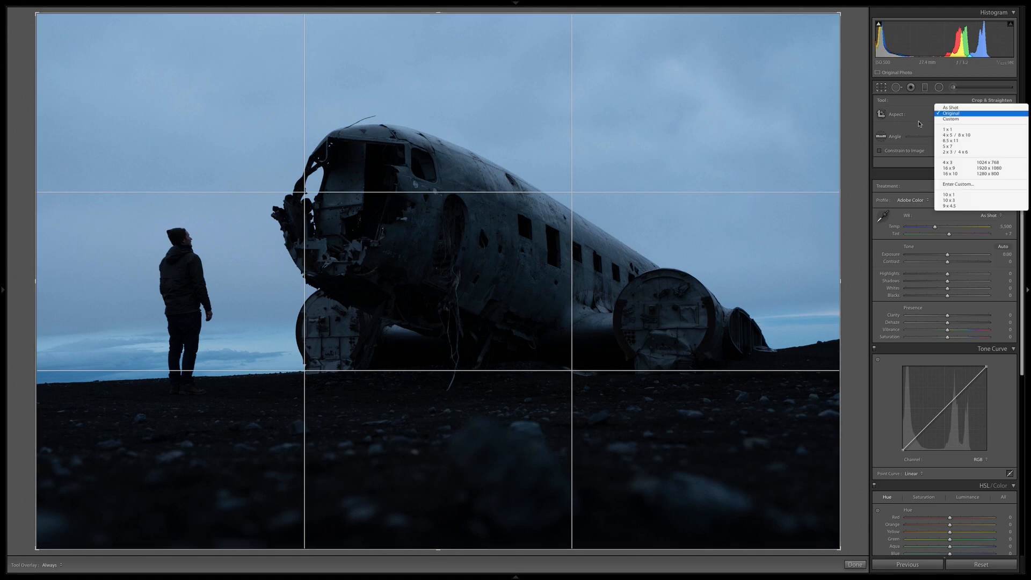
left_click(848, 110)
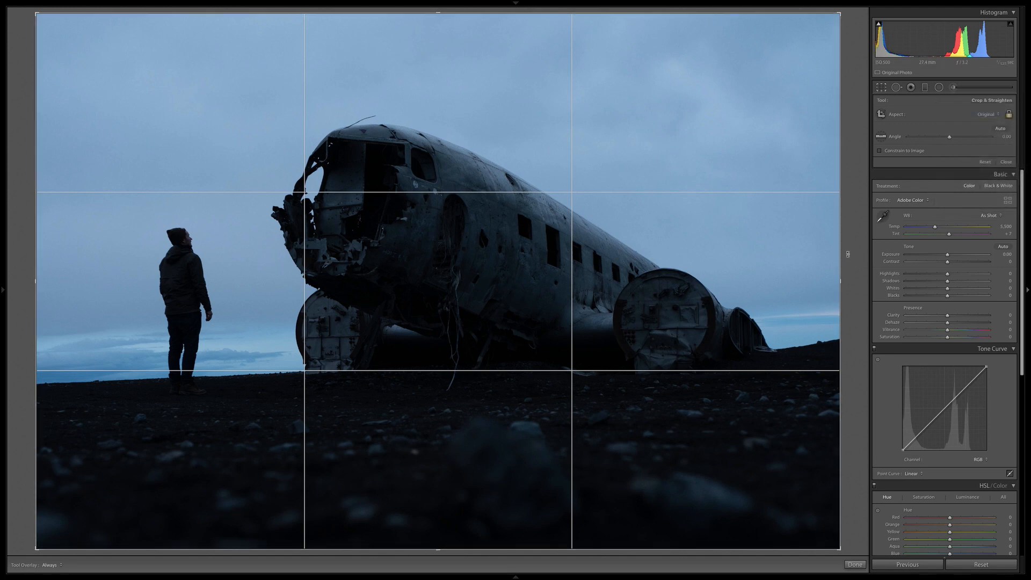
left_click(911, 116)
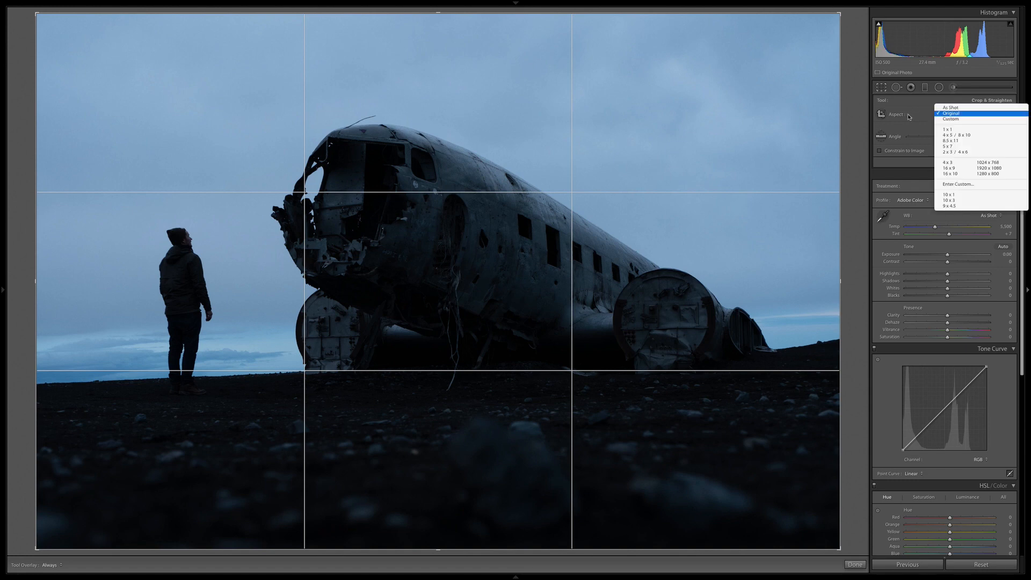
left_click(949, 168)
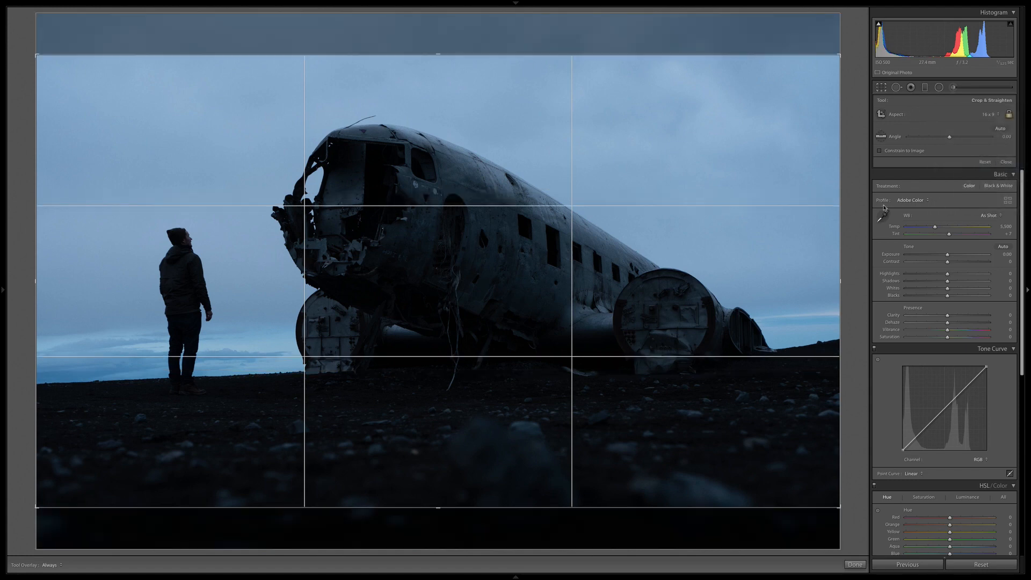
left_click_drag(563, 162, 562, 177)
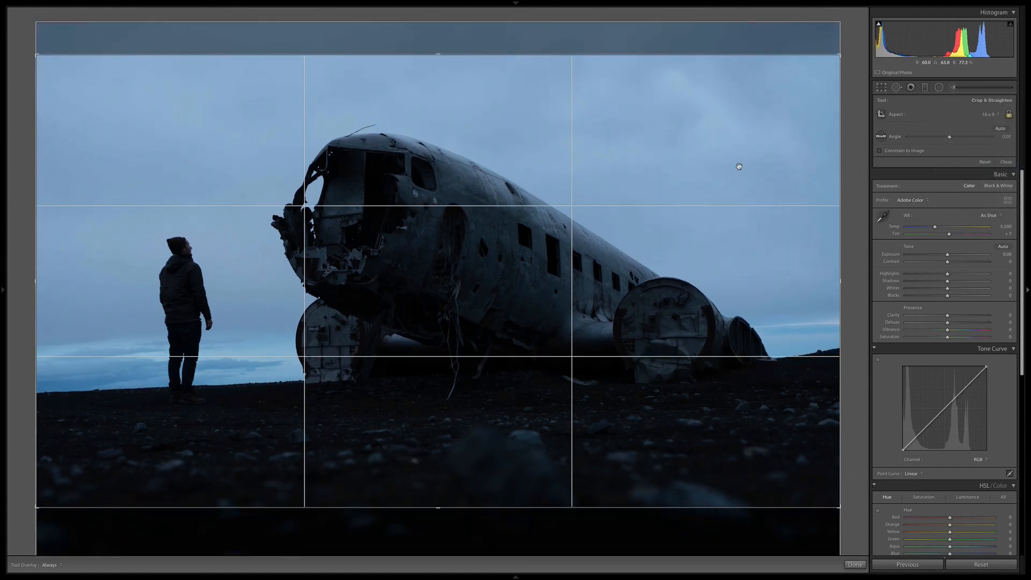
mouse_move(842, 158)
left_mouse_down()
mouse_move(836, 127)
mouse_move(845, 161)
left_mouse_up()
key("r")
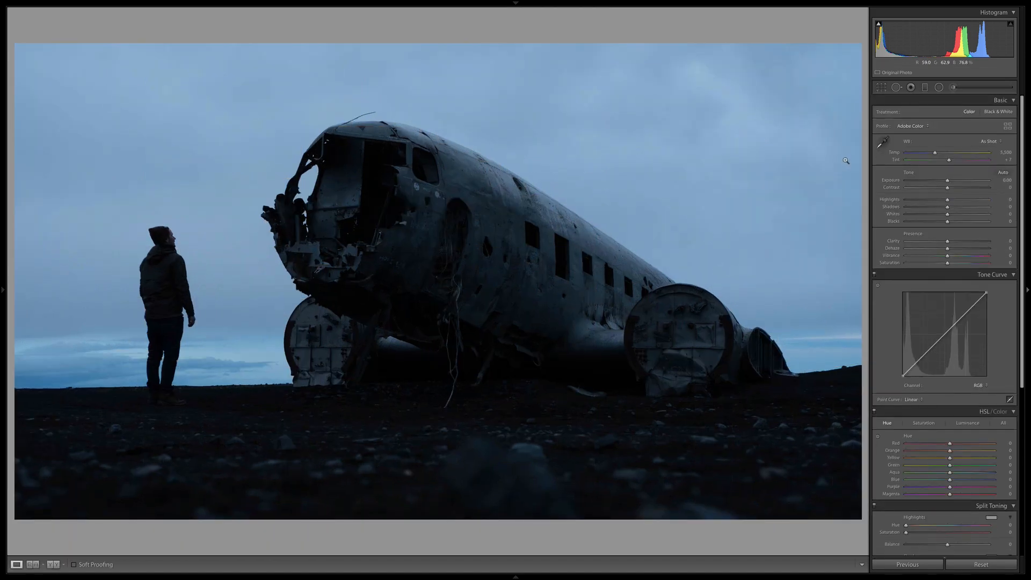
Straighten the tilted horizon by rotating the photo to an angle of 1.28, and reposition the image within the crop.
left_click(882, 87)
mouse_move(854, 183)
left_mouse_down()
mouse_move(857, 192)
mouse_move(859, 182)
left_mouse_up()
key("r")
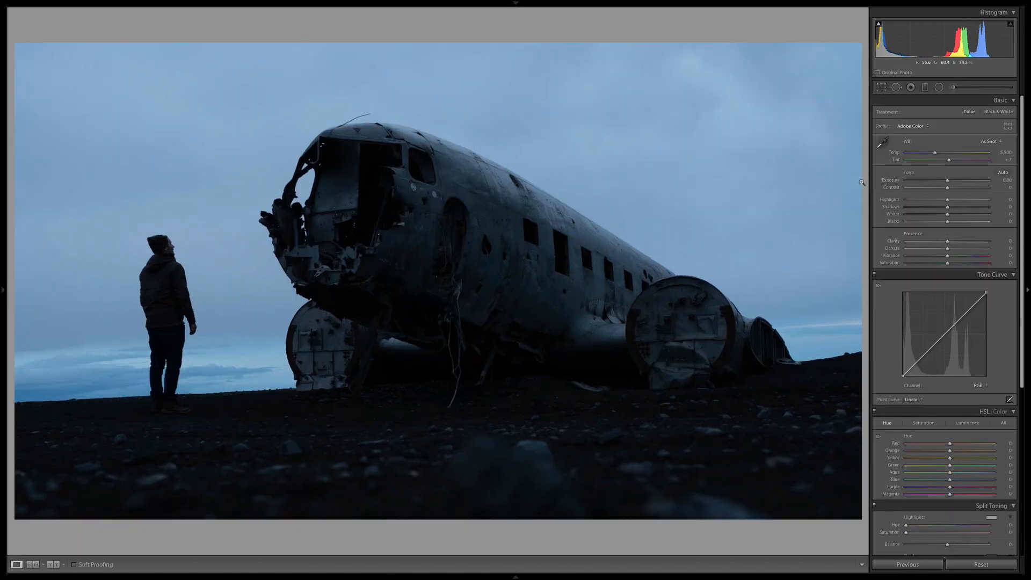
left_click(882, 88)
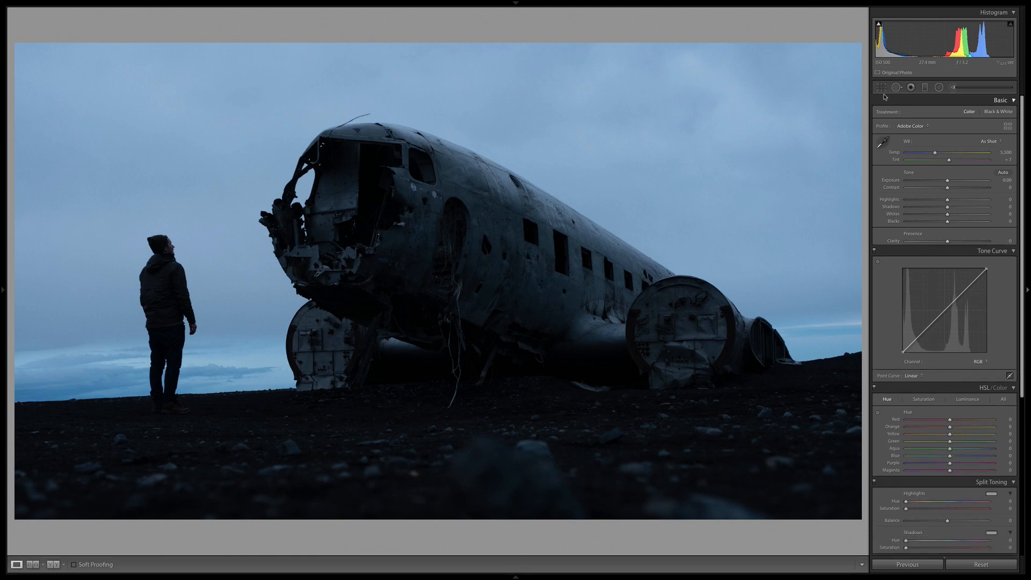
left_click_drag(858, 130, 858, 142)
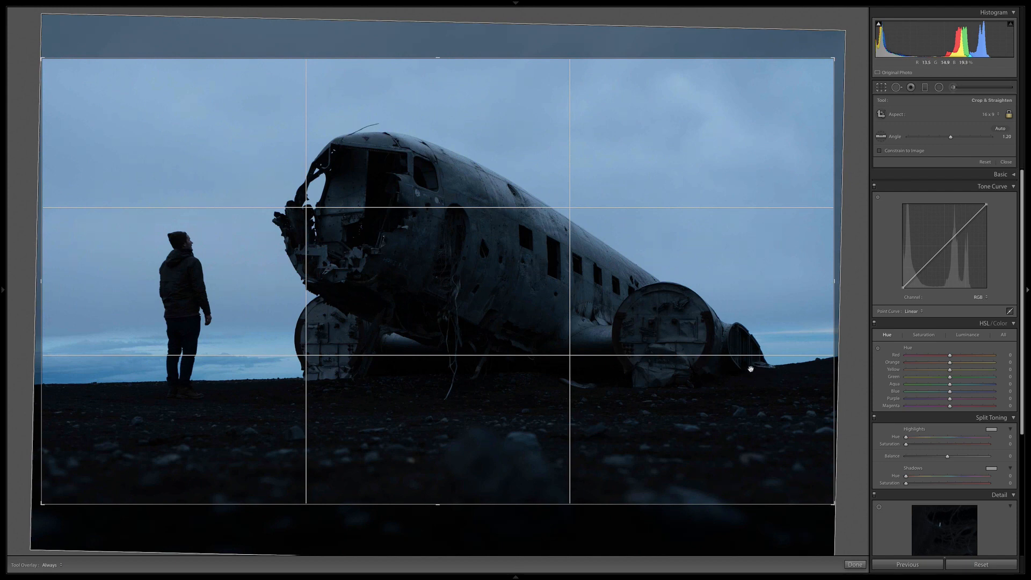
left_click_drag(860, 175, 861, 175)
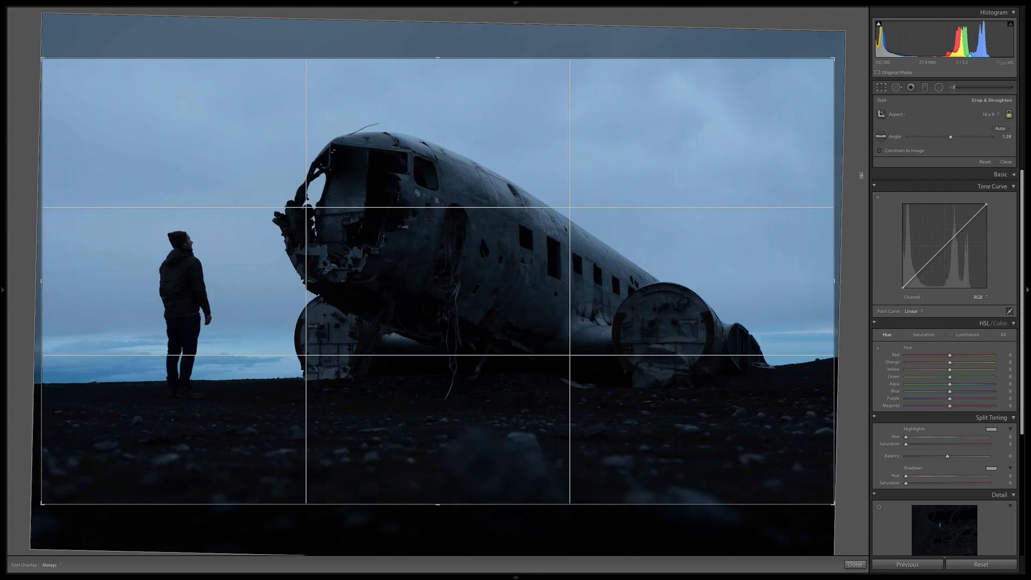
left_click_drag(671, 191, 719, 204)
key("Return")
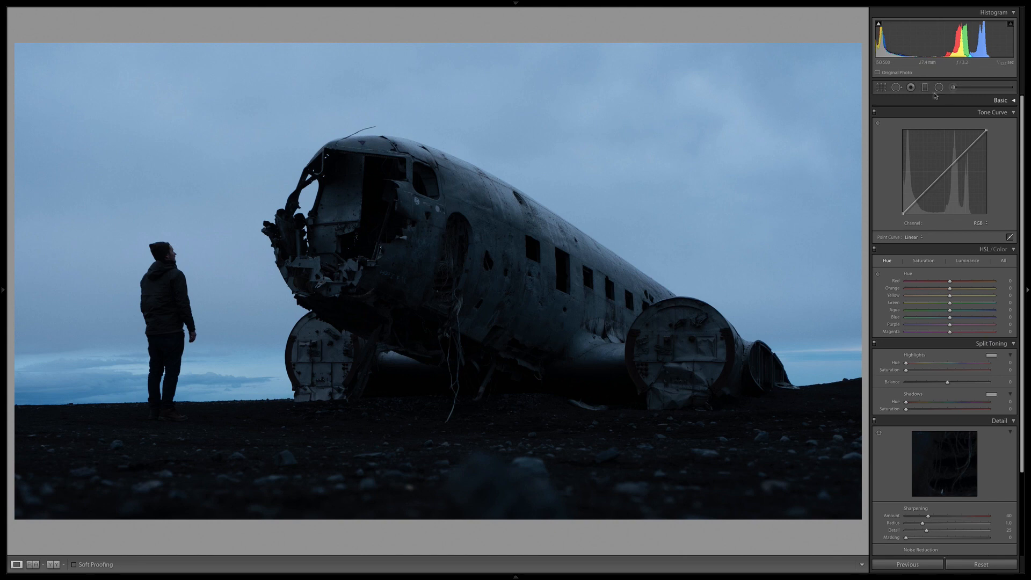
Tighten the crop slightly from the plane's tail side and lower the photo a little in the frame.
left_click(881, 87)
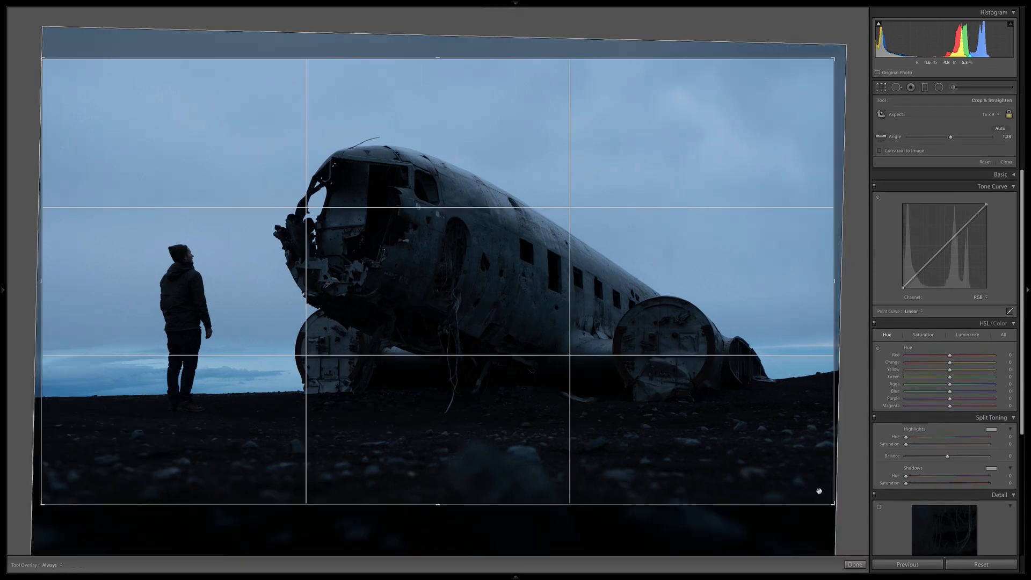
left_click_drag(819, 491, 812, 490)
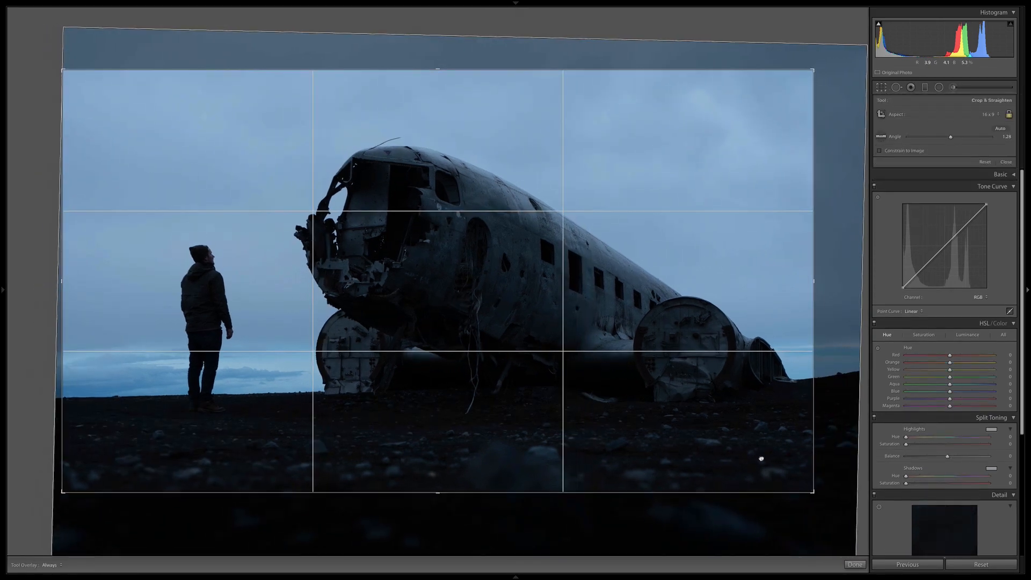
left_click_drag(760, 459, 761, 466)
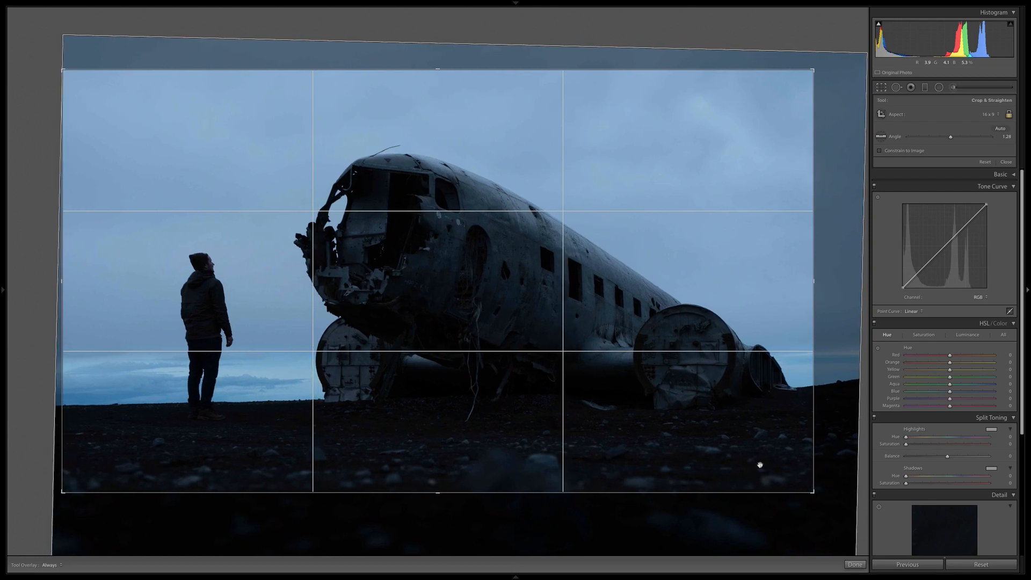
Try a much tighter crop around the man and the plane's nose, with the photo rotated to an angle of 2.38.
left_click_drag(813, 491, 743, 477)
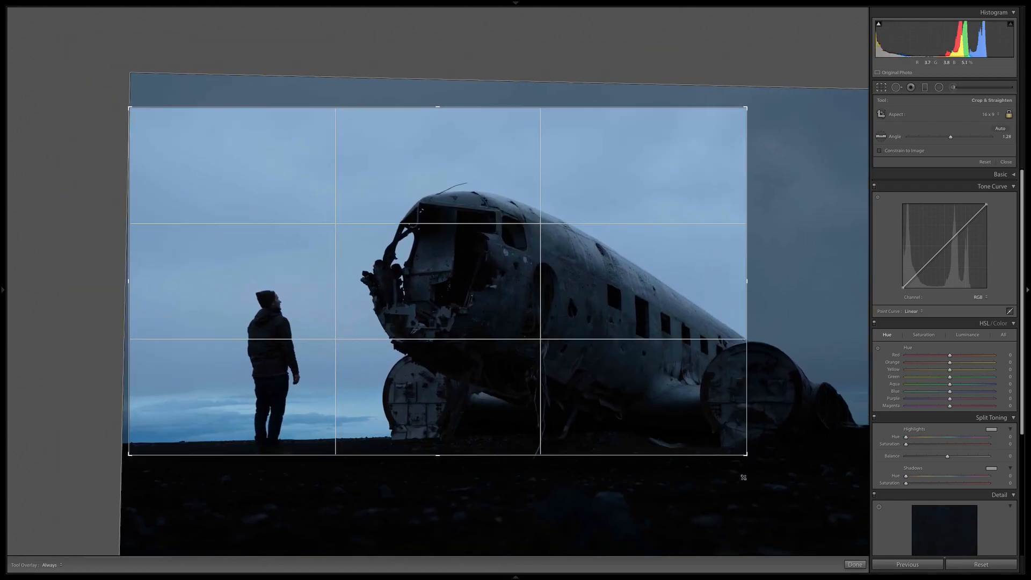
left_click_drag(668, 421, 711, 412)
left_click_drag(783, 374, 779, 392)
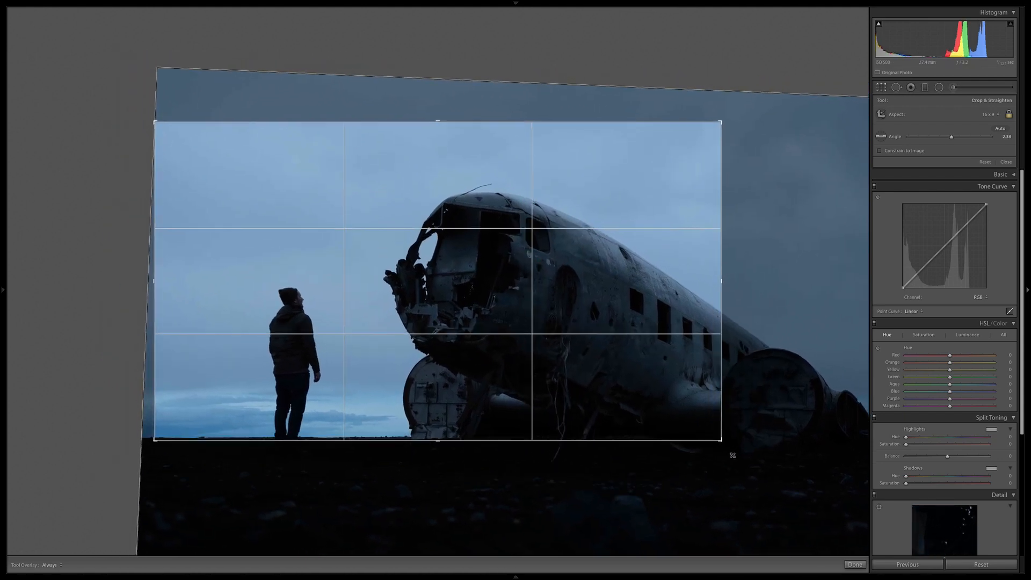
left_click_drag(733, 455, 703, 404)
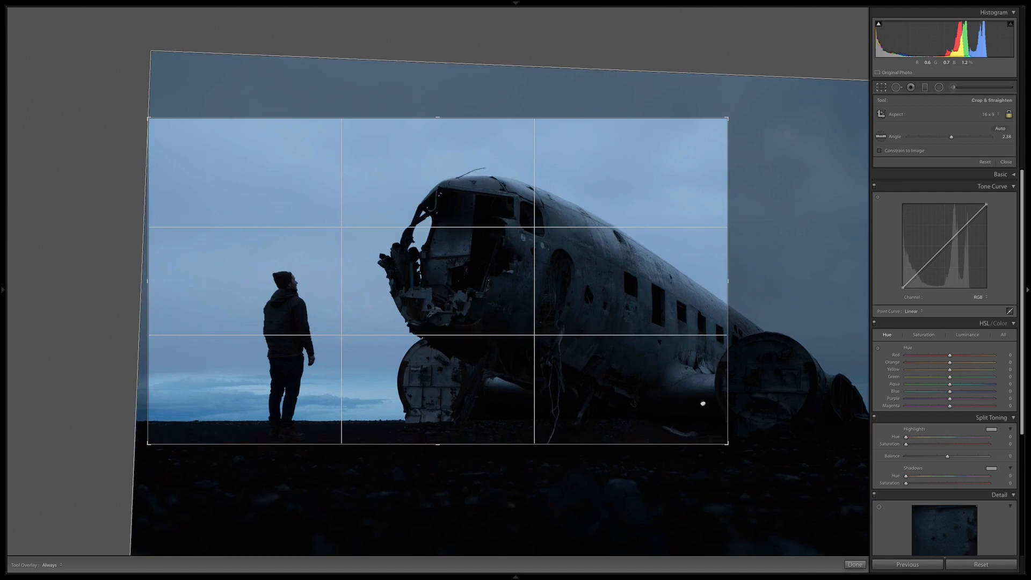
key("Return")
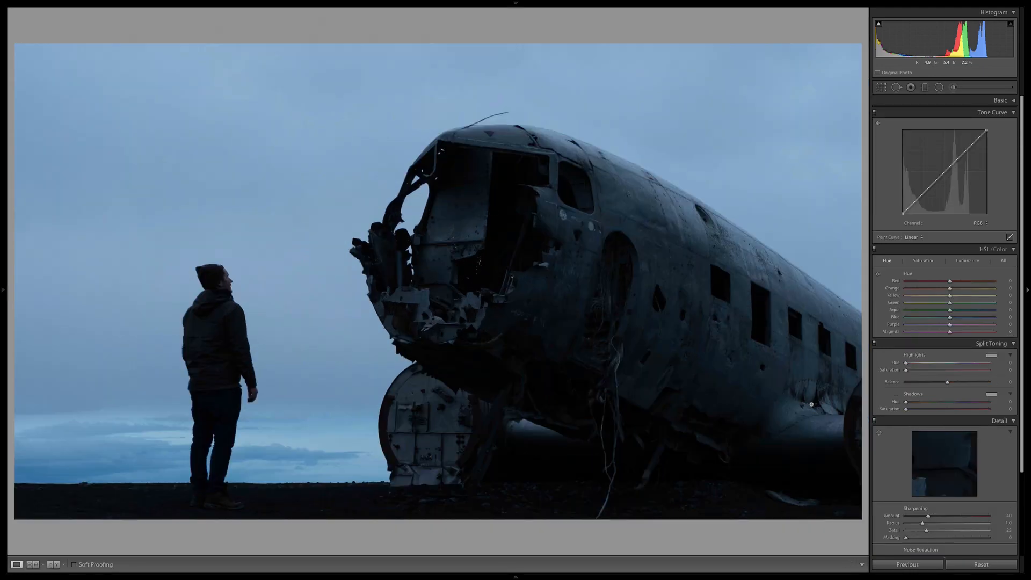
Widen the crop again to include the whole plane and more of the rocky foreground.
left_click(881, 87)
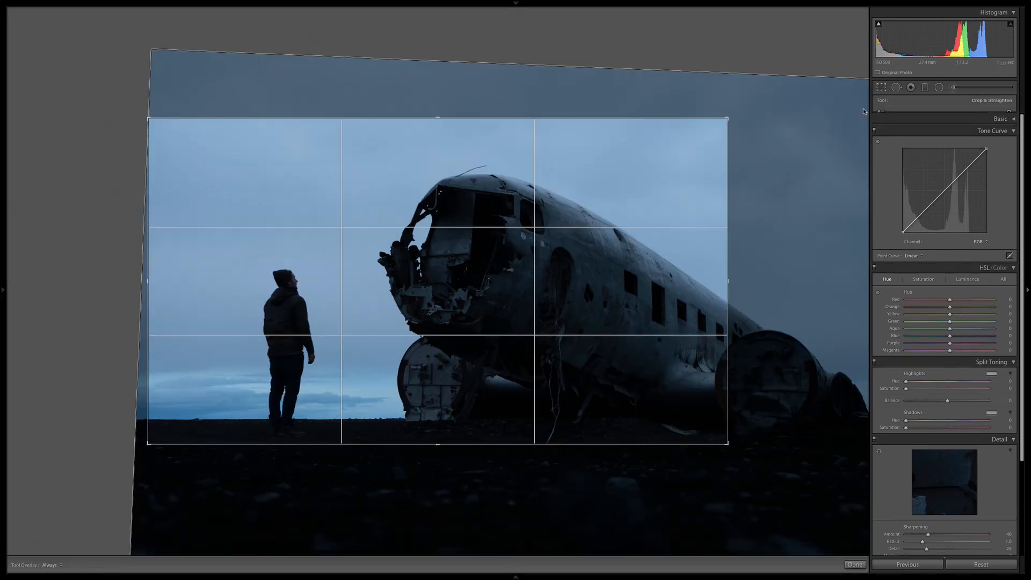
left_click_drag(730, 433, 806, 481)
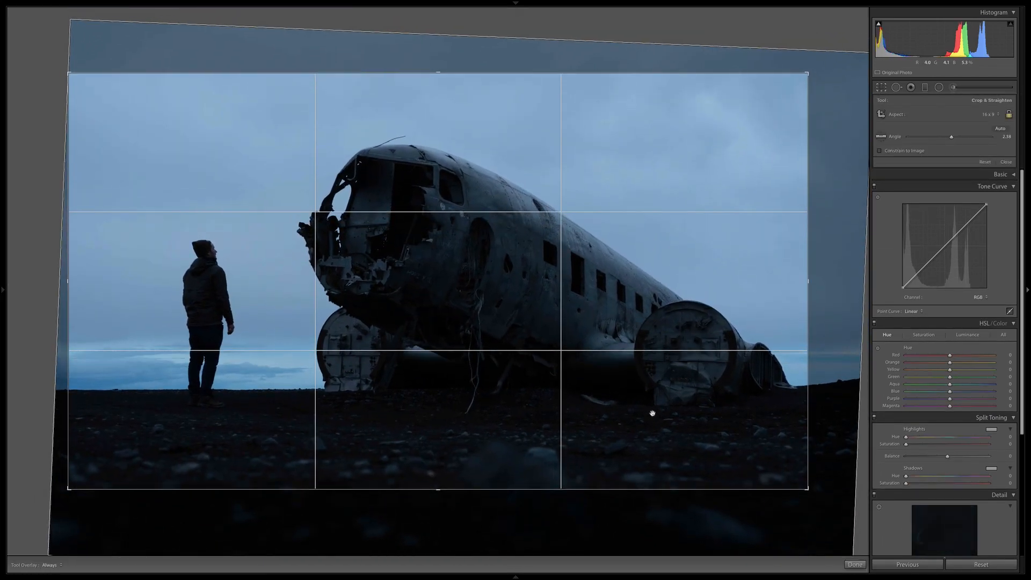
key("Return")
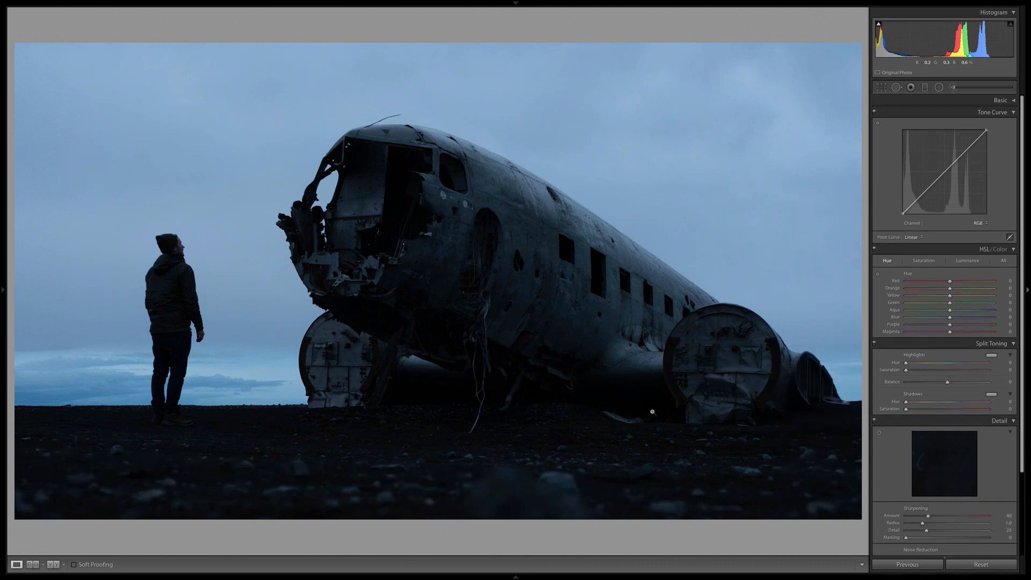
Fine-tune the straightening to an angle of 2.06 and enlarge the crop slightly.
key("r")
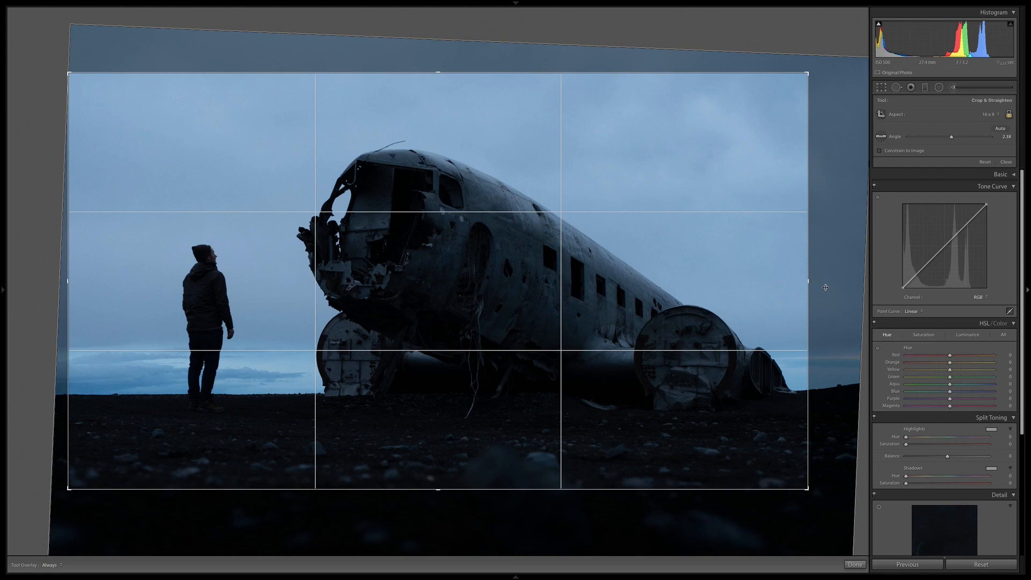
left_click_drag(823, 388, 824, 385)
left_click_drag(809, 488, 824, 496)
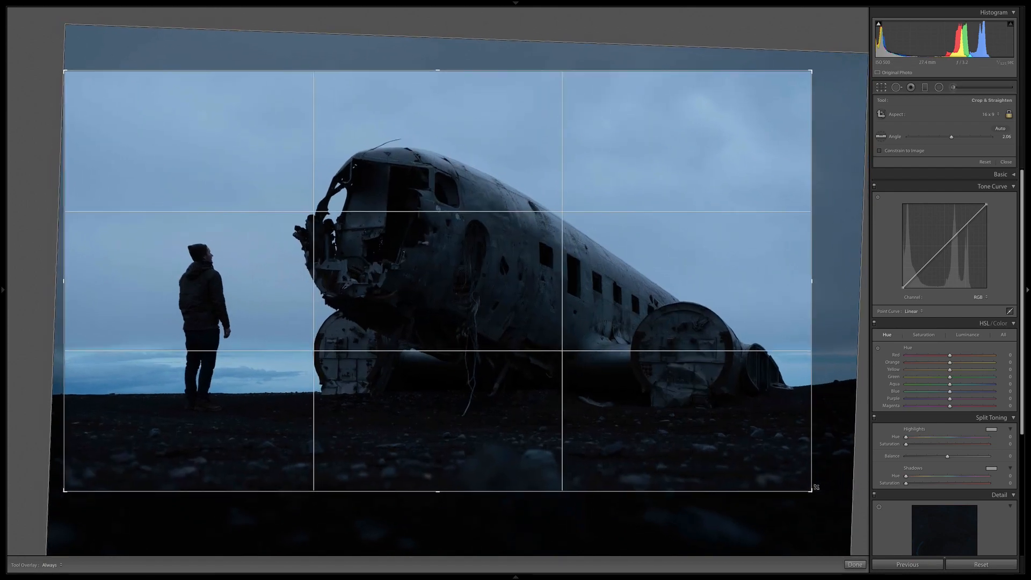
key("Return")
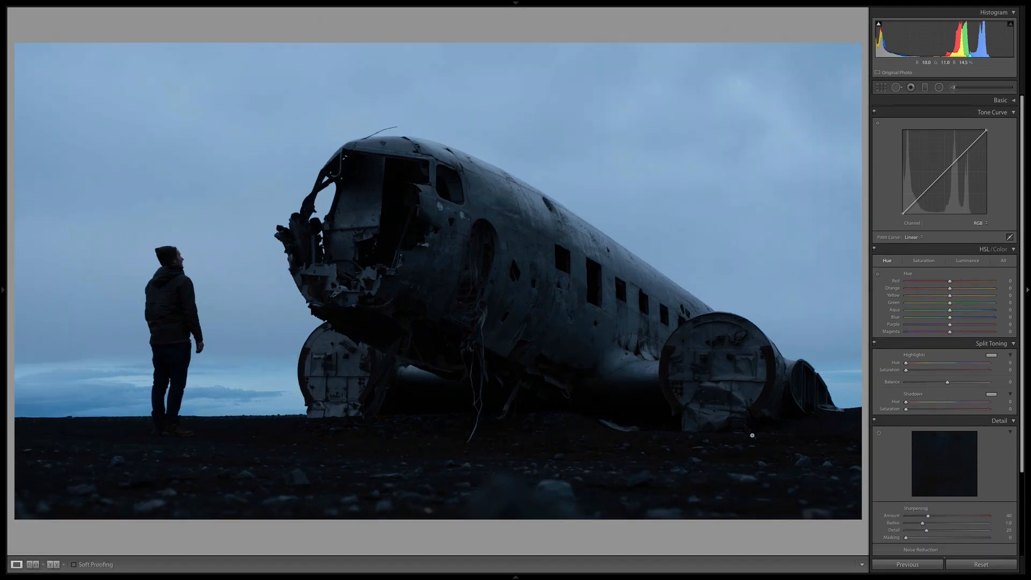
Lower the photo within the crop frame to show more sky above the plane and less foreground.
left_click(881, 87)
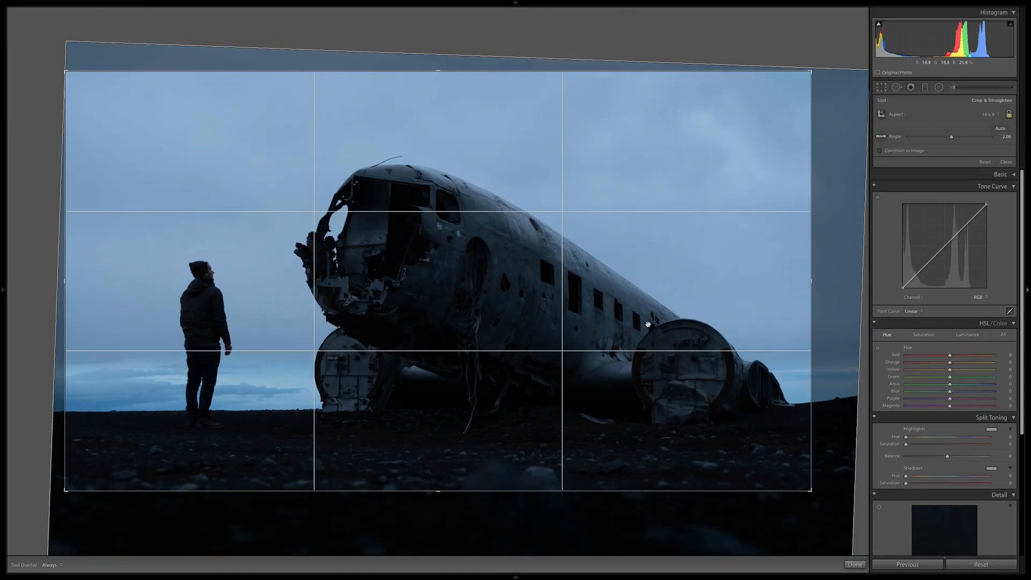
key("Return")
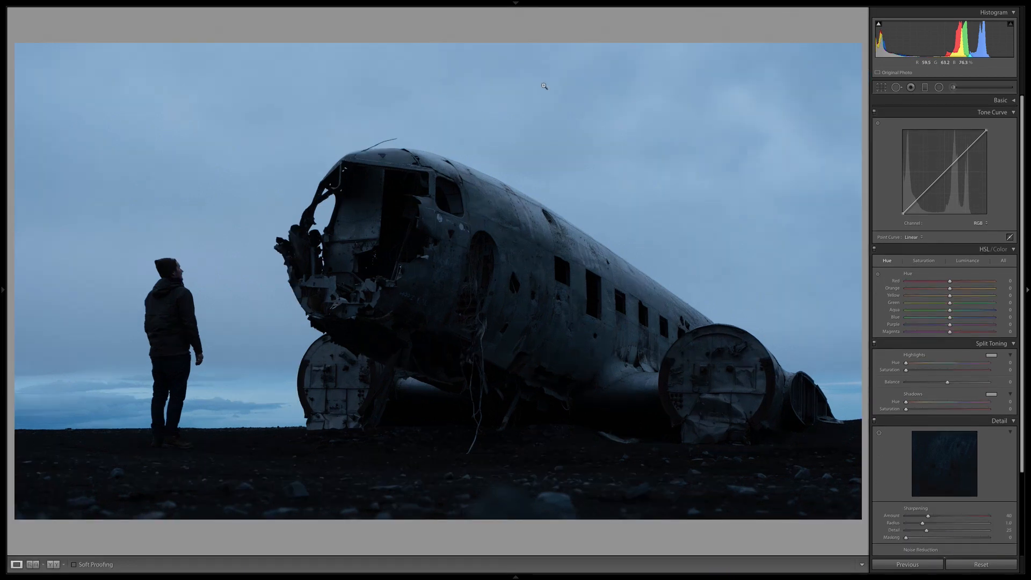
left_click(881, 87)
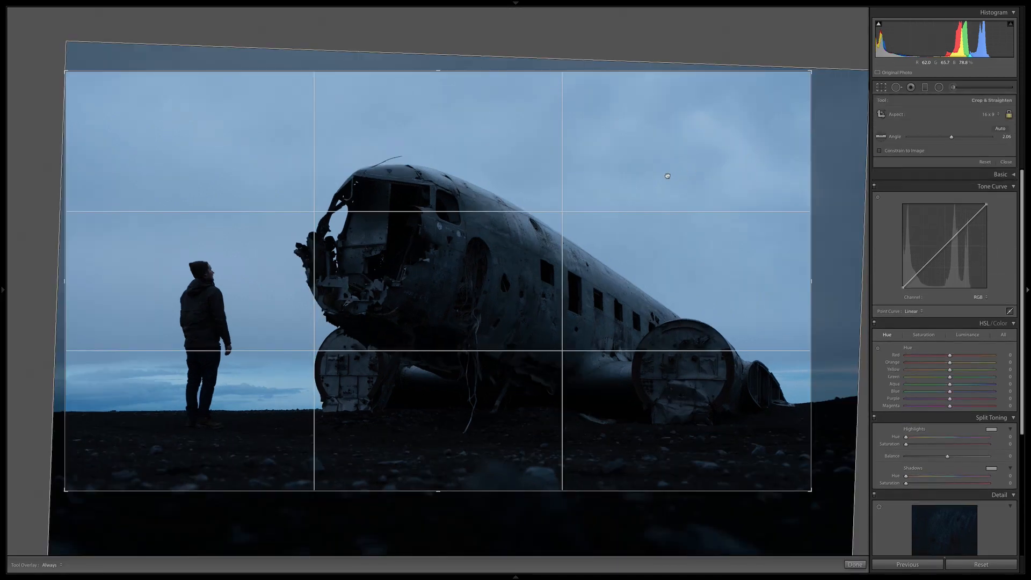
key("Return")
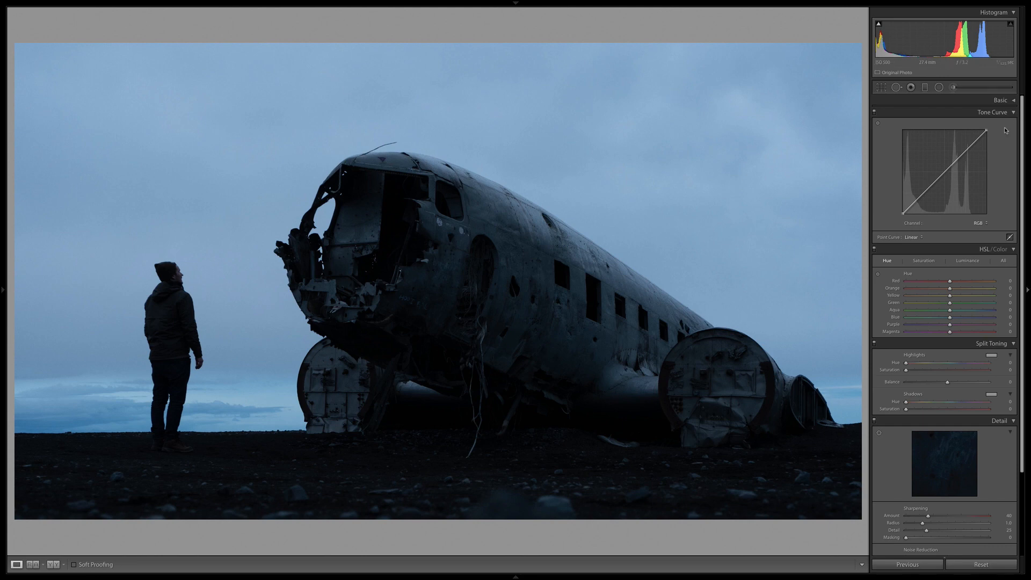
Set Highlights to -13, Shadows to +34, Whites to +23 and Blacks to +12, and warm the white balance temperature.
left_click(1011, 101)
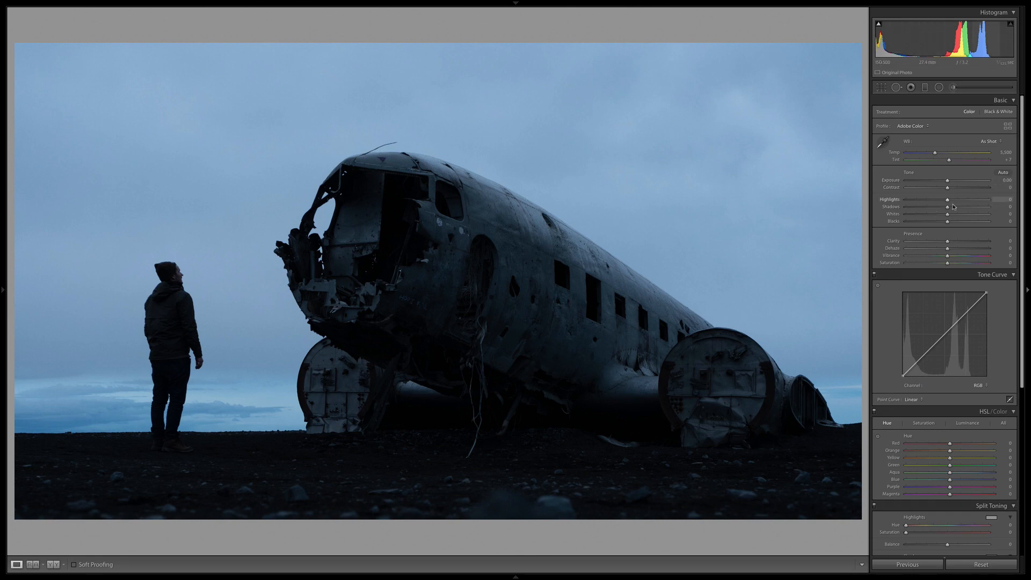
left_click_drag(948, 206, 984, 206)
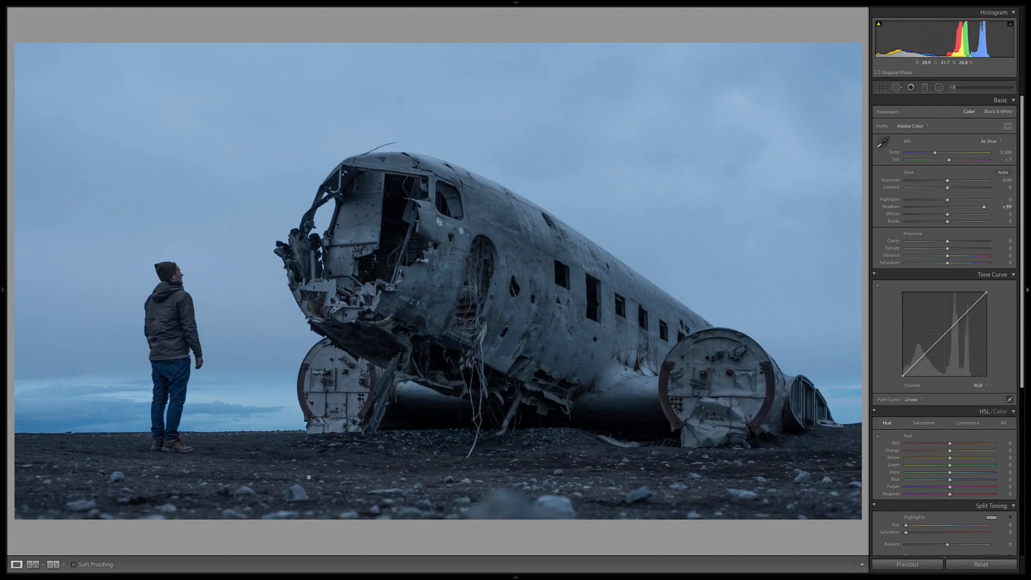
left_click_drag(984, 207, 933, 206)
mouse_move(959, 205)
left_mouse_down()
mouse_move(942, 205)
mouse_move(990, 204)
mouse_move(941, 204)
mouse_move(935, 214)
mouse_move(973, 214)
mouse_move(941, 215)
mouse_move(955, 215)
left_mouse_up()
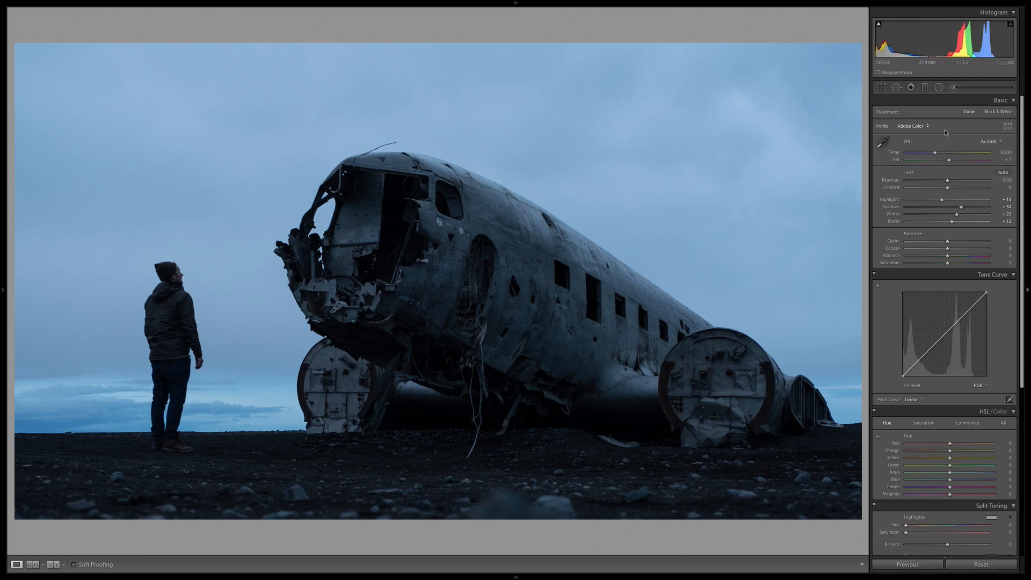
left_click_drag(937, 156, 944, 153)
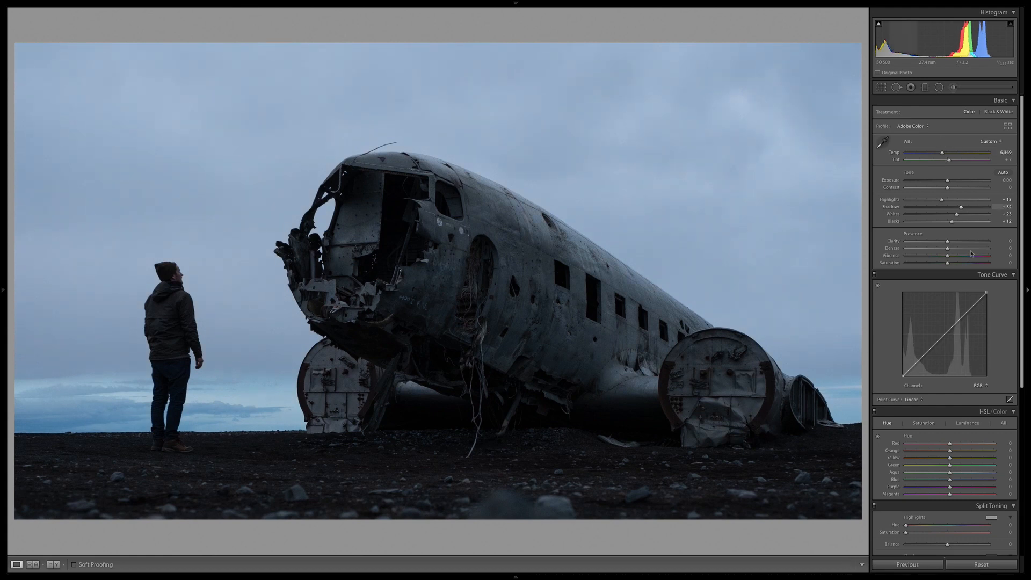
Try the photo fully desaturated with Saturation at -100, and reset Saturation to its default.
left_click_drag(948, 263, 873, 270)
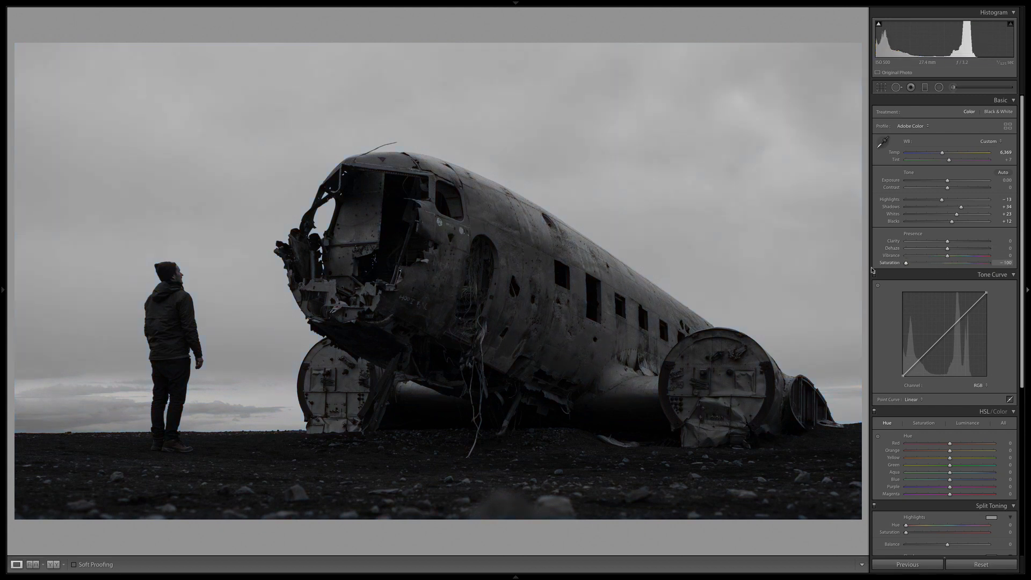
double_click(907, 264)
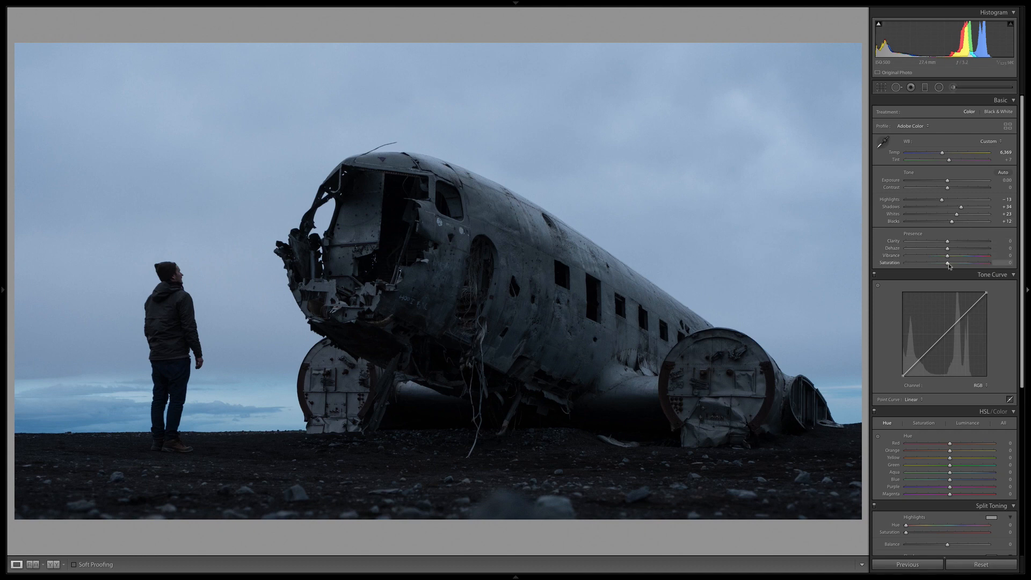
left_click_drag(961, 263, 842, 268)
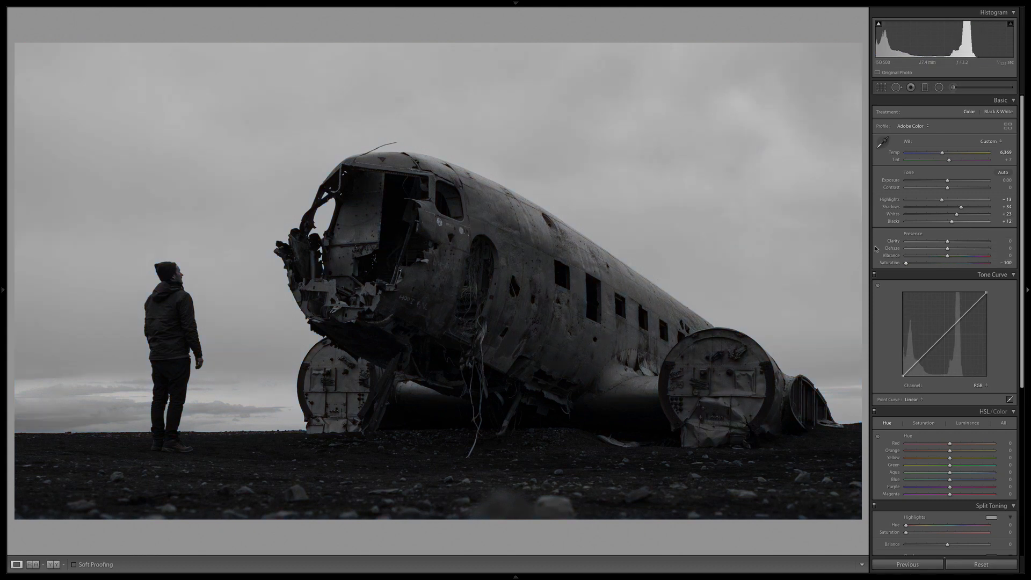
left_click_drag(907, 264, 869, 267)
double_click(907, 264)
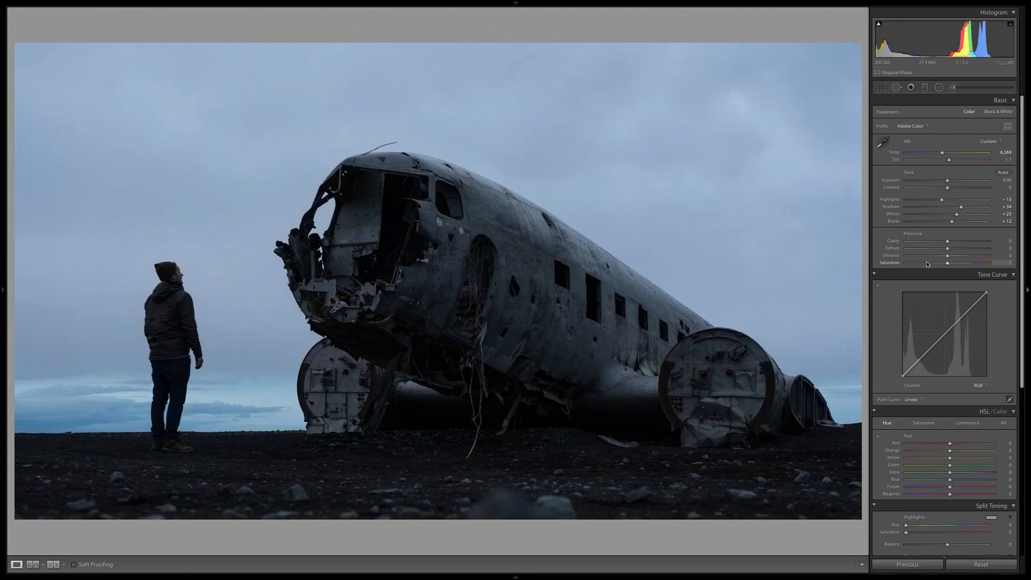
Desaturate the photo fully with Saturation at -100 and warm the white balance Temp to 7,295.
left_click_drag(928, 264, 873, 264)
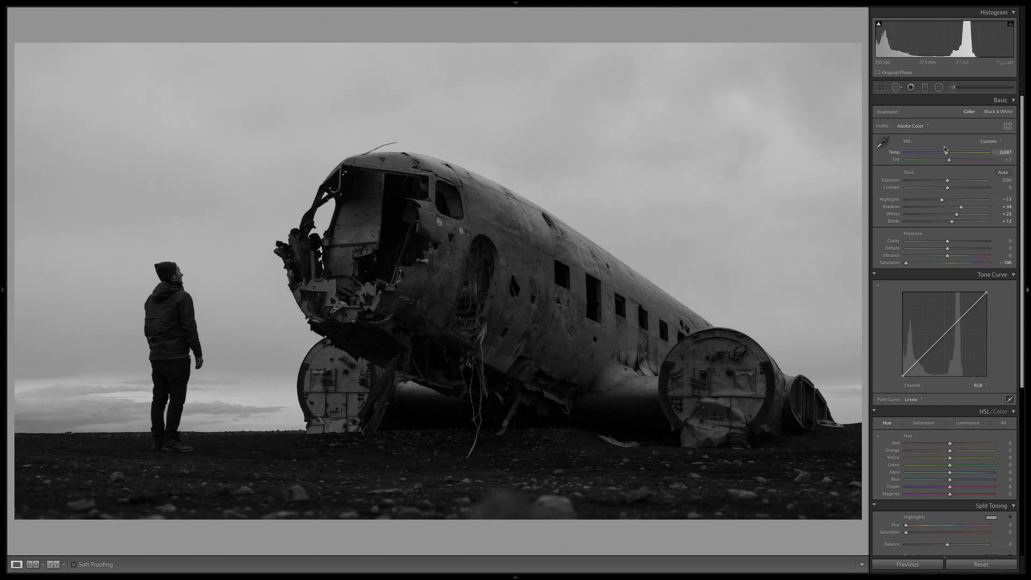
mouse_move(945, 150)
left_mouse_down()
mouse_move(978, 153)
mouse_move(949, 153)
left_mouse_up()
Set the photo's Clarity to +17, judging the texture on a close-up of the fuselage.
mouse_move(949, 249)
left_mouse_down()
mouse_move(971, 249)
mouse_move(913, 252)
mouse_move(999, 258)
mouse_move(920, 251)
mouse_move(953, 246)
left_mouse_up()
left_click(473, 263)
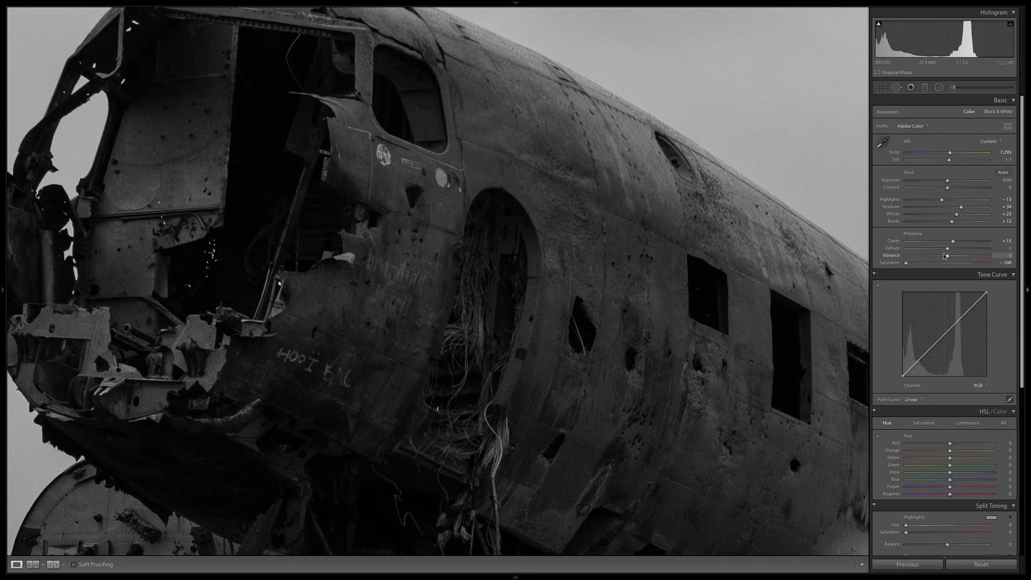
double_click(953, 242)
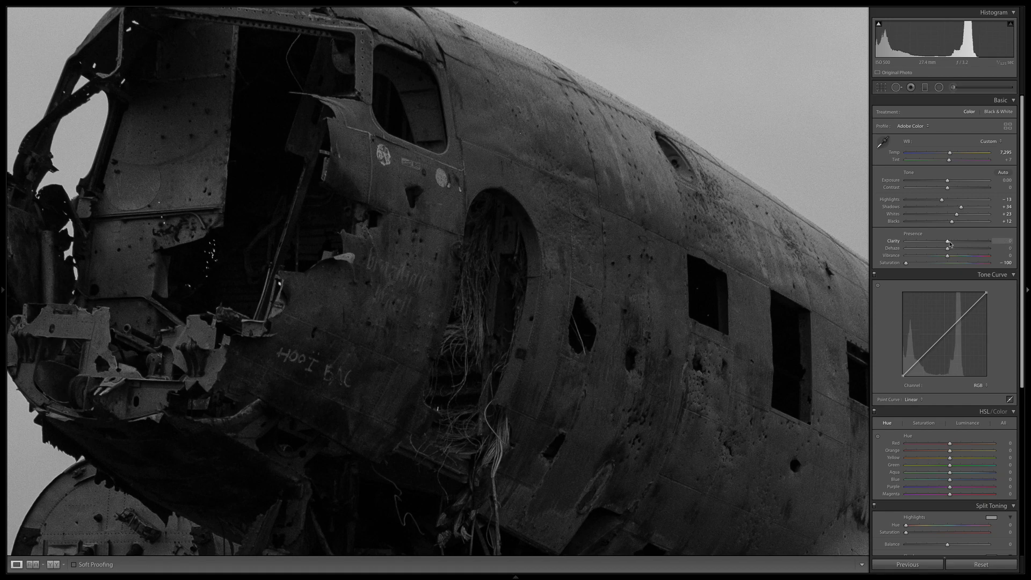
left_click_drag(951, 245, 958, 245)
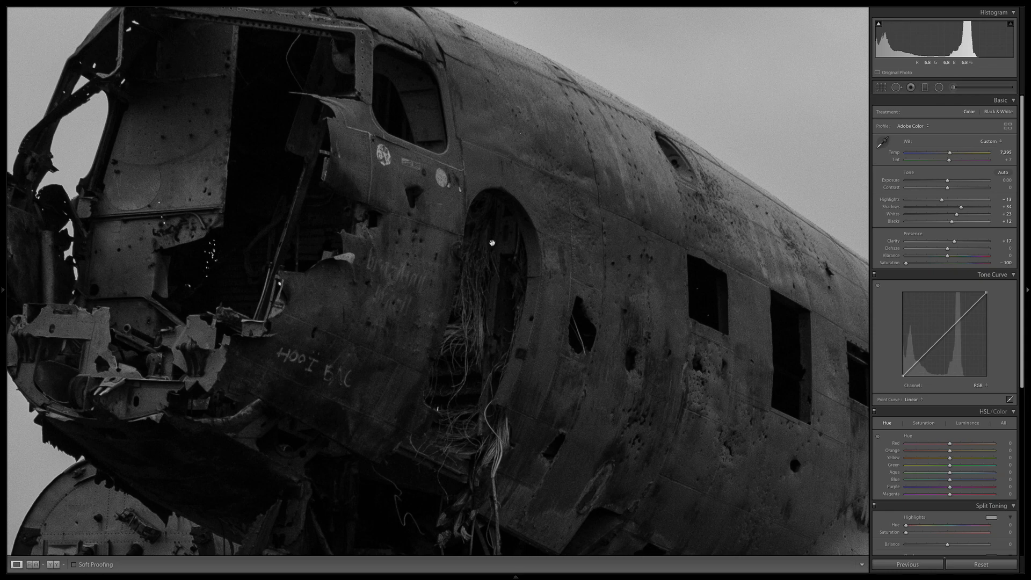
left_click(529, 248)
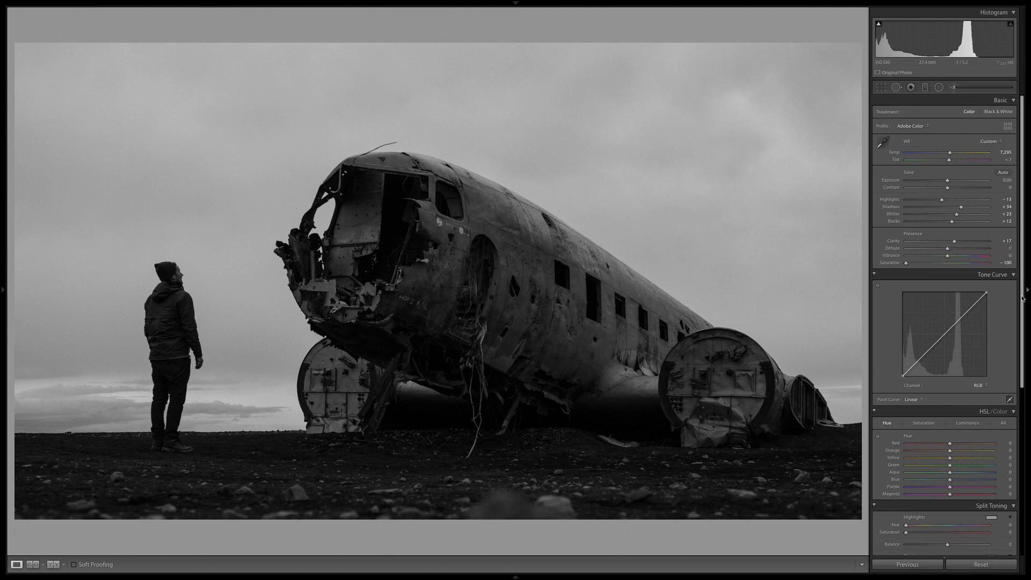
Set Luminance noise reduction to 17, checking the man, the sky and the broken cockpit at close range.
left_click_drag(1022, 299, 1026, 322)
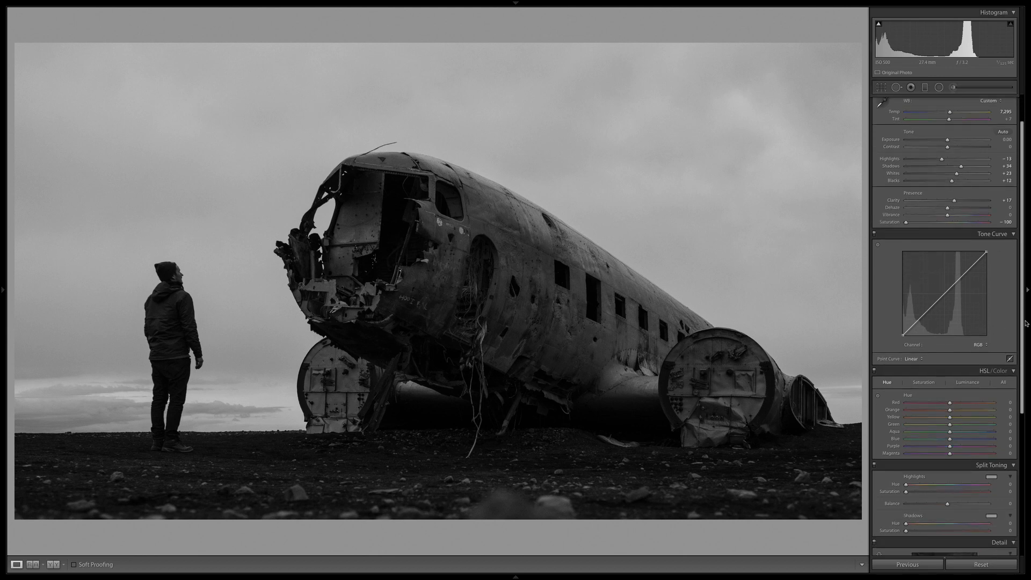
scroll(1026, 323, "down", 5)
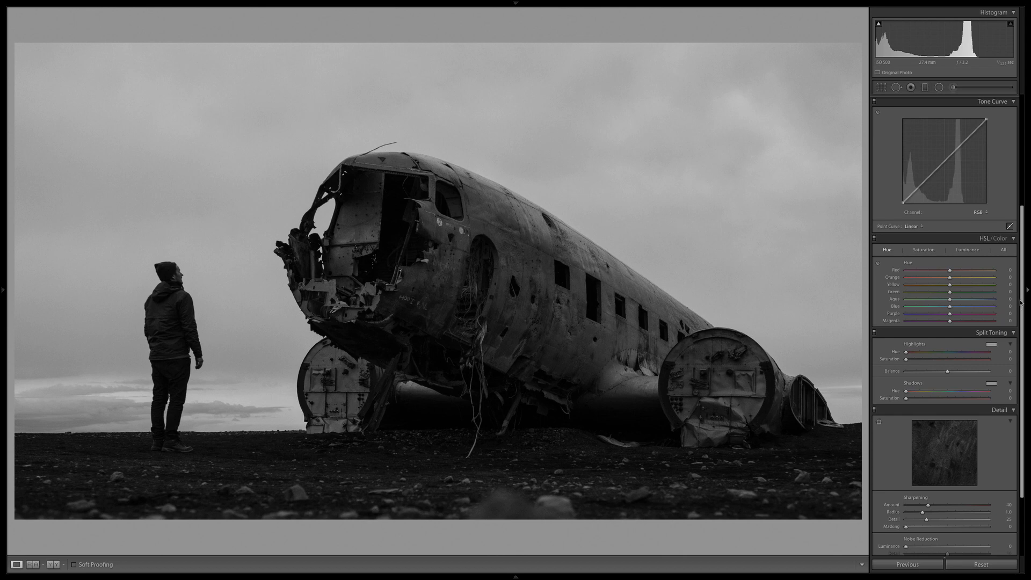
left_click_drag(1021, 305, 1018, 332)
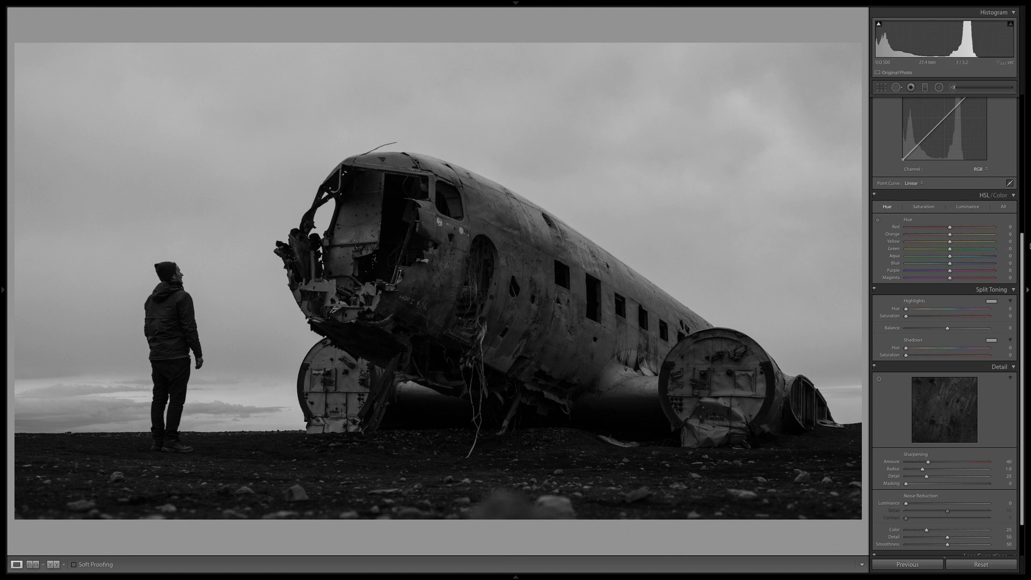
scroll(1023, 252, "down", 3)
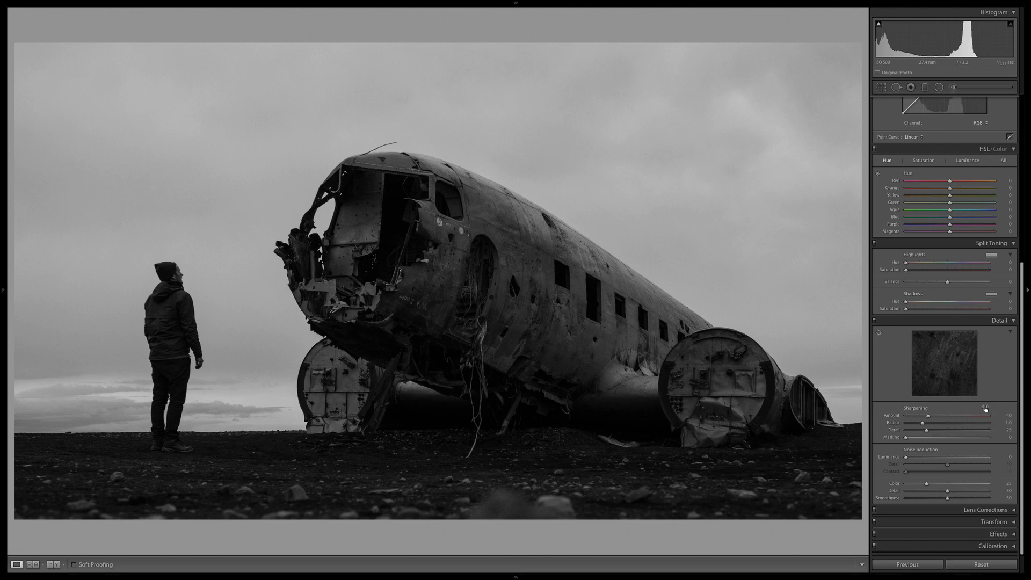
left_click(172, 181)
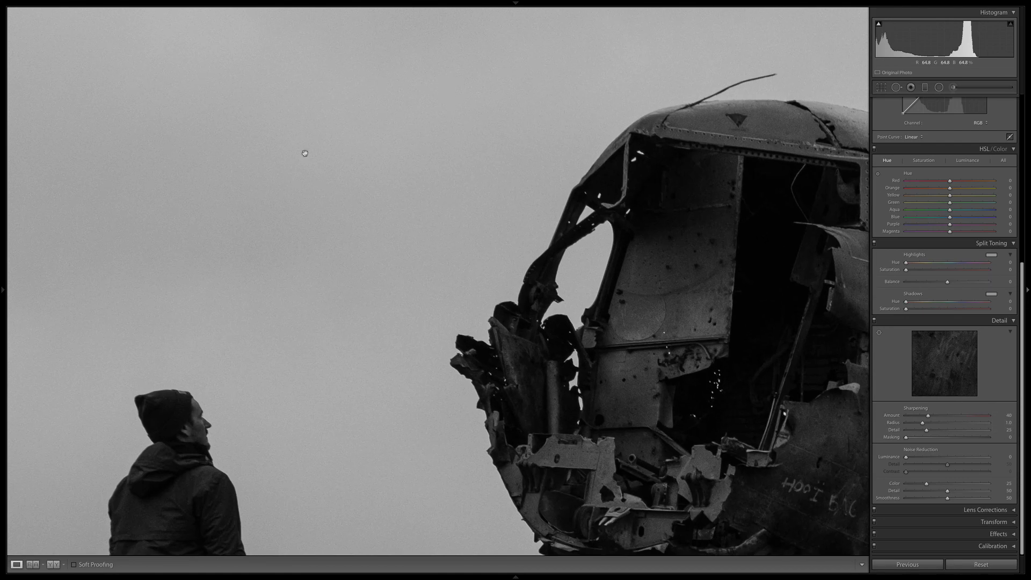
left_click_drag(350, 298, 495, 163)
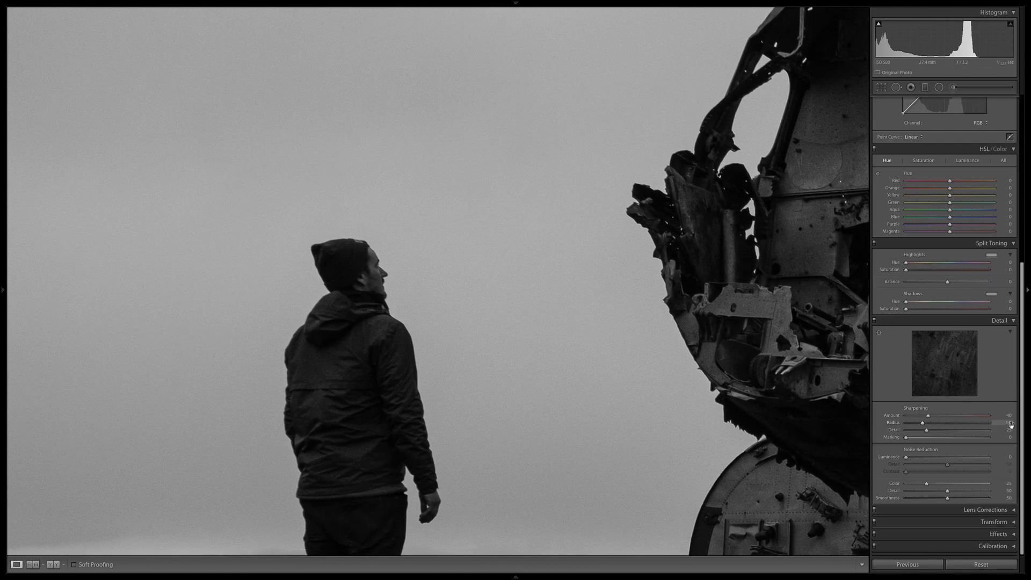
left_click_drag(906, 457, 927, 457)
left_click_drag(691, 295, 350, 299)
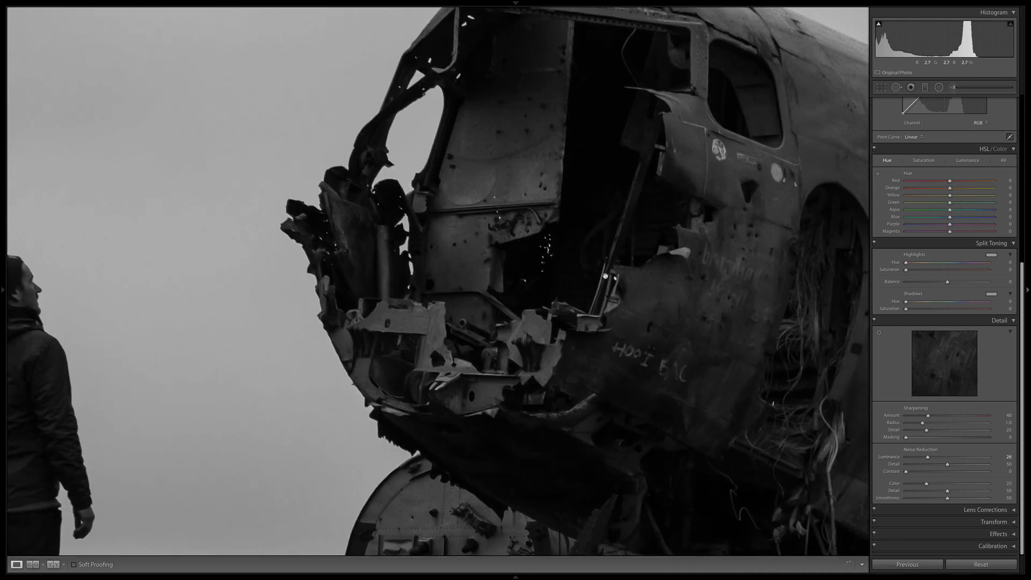
left_click_drag(606, 276, 458, 260)
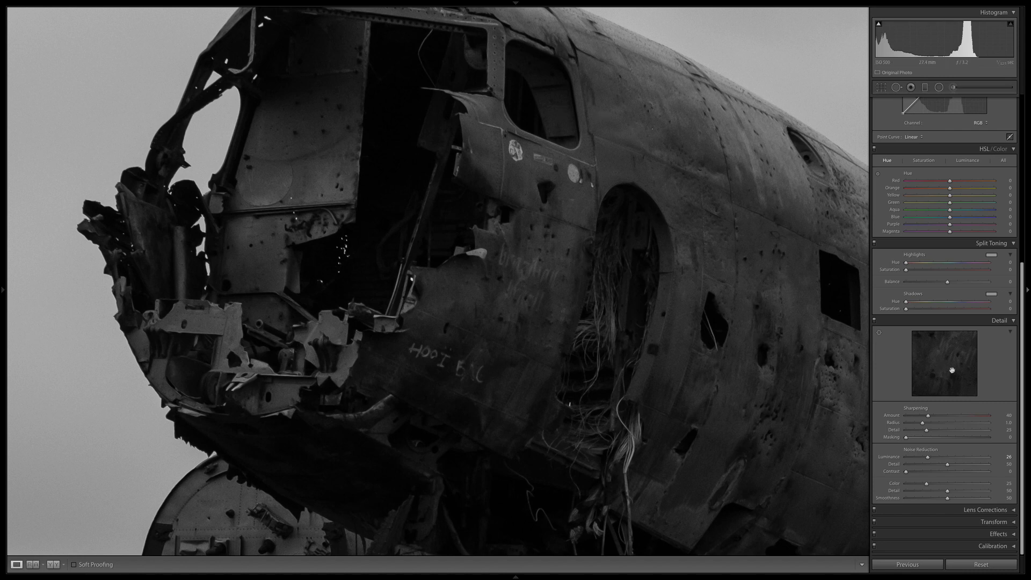
left_click_drag(928, 456, 922, 459)
left_click_drag(405, 336, 780, 250)
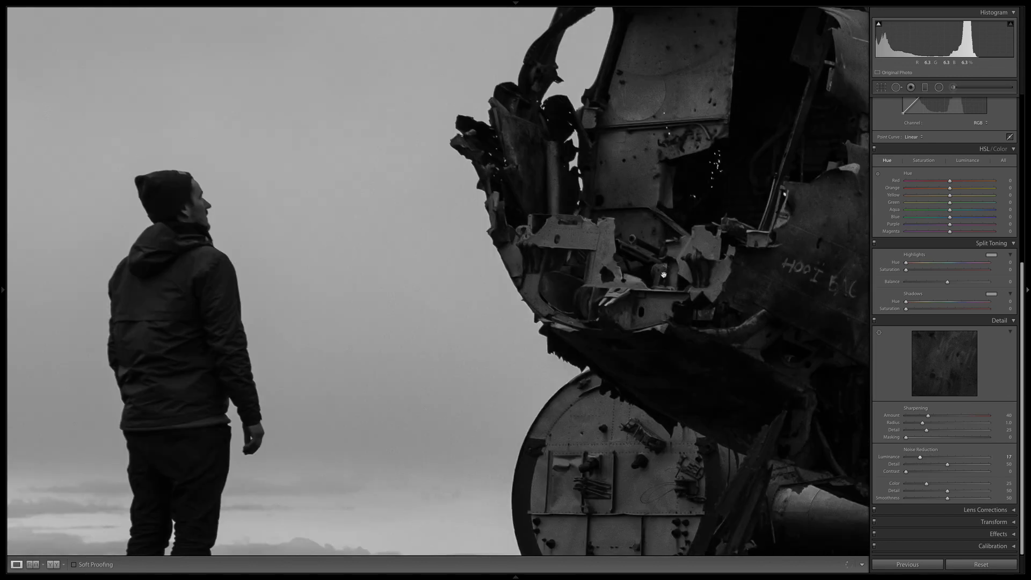
left_click(421, 299)
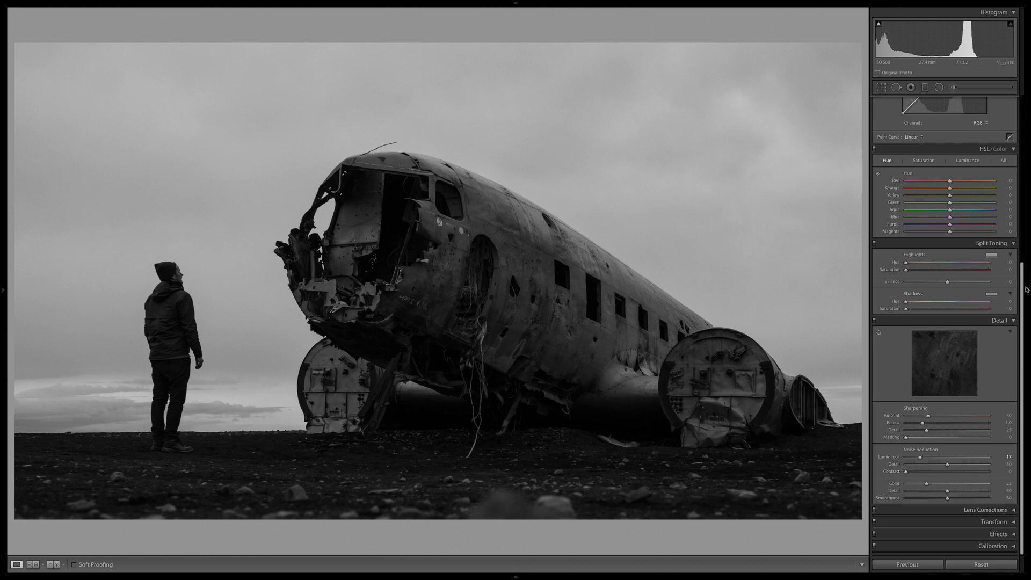
Start an Adjustment Brush mask with the mask overlay shown, and paint over the plane's fuselage with the brush enlarged to size 29.7.
left_click_drag(1026, 289, 1026, 81)
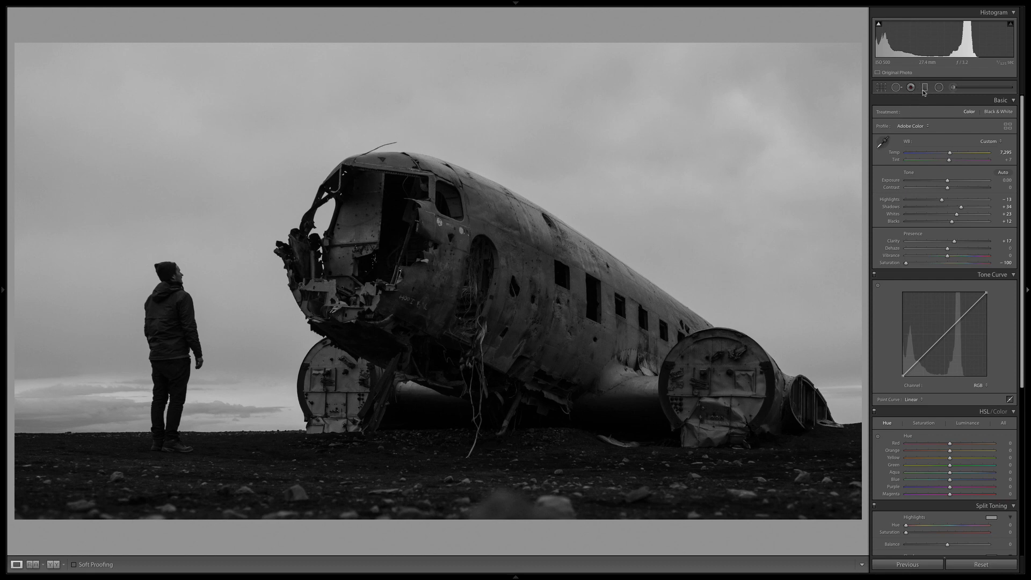
left_click(953, 88)
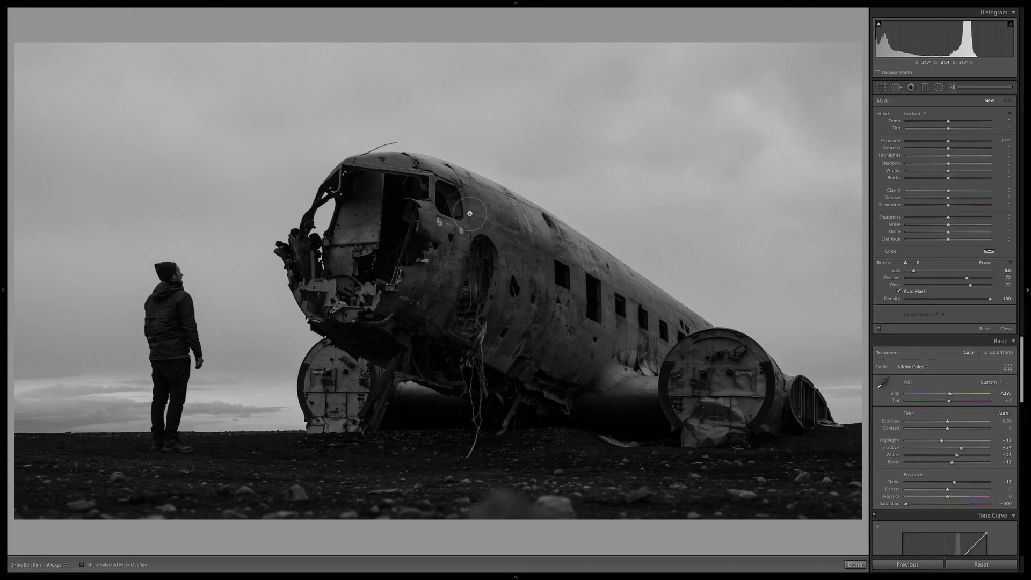
left_click(82, 564)
mouse_move(418, 182)
left_mouse_down()
mouse_move(583, 276)
mouse_move(722, 384)
mouse_move(398, 253)
mouse_move(700, 367)
left_mouse_up()
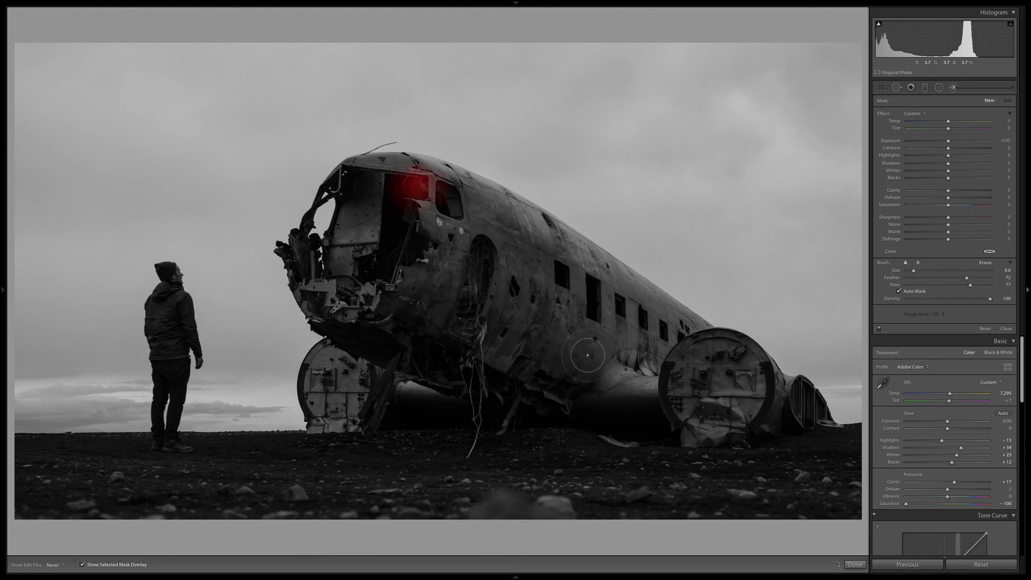
mouse_move(914, 270)
left_mouse_down()
mouse_move(942, 273)
mouse_move(932, 272)
left_mouse_up()
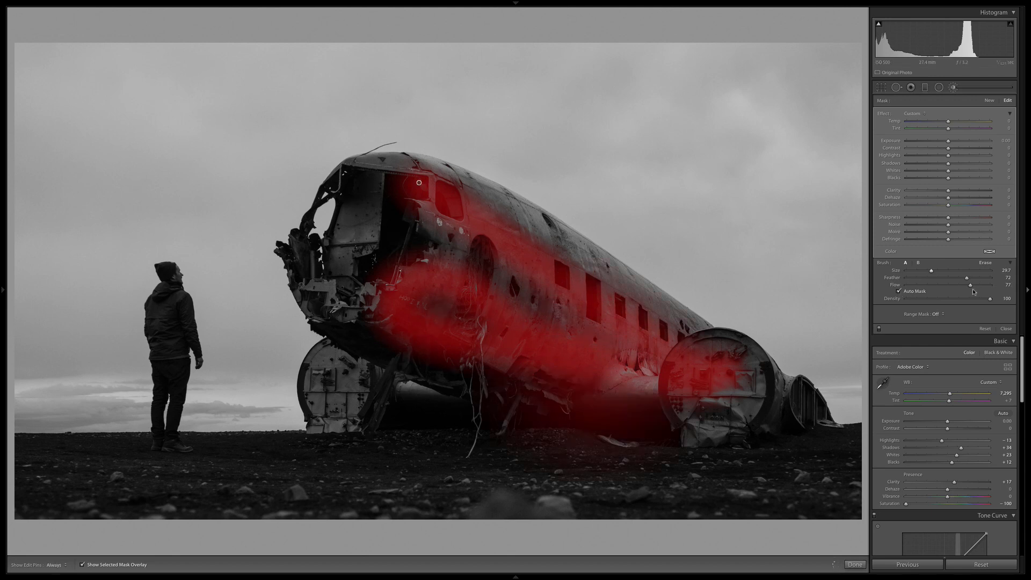
Turn off Auto Mask and paint the remaining nose, engine and tail areas of the plane into the mask.
left_click(900, 291)
key("h")
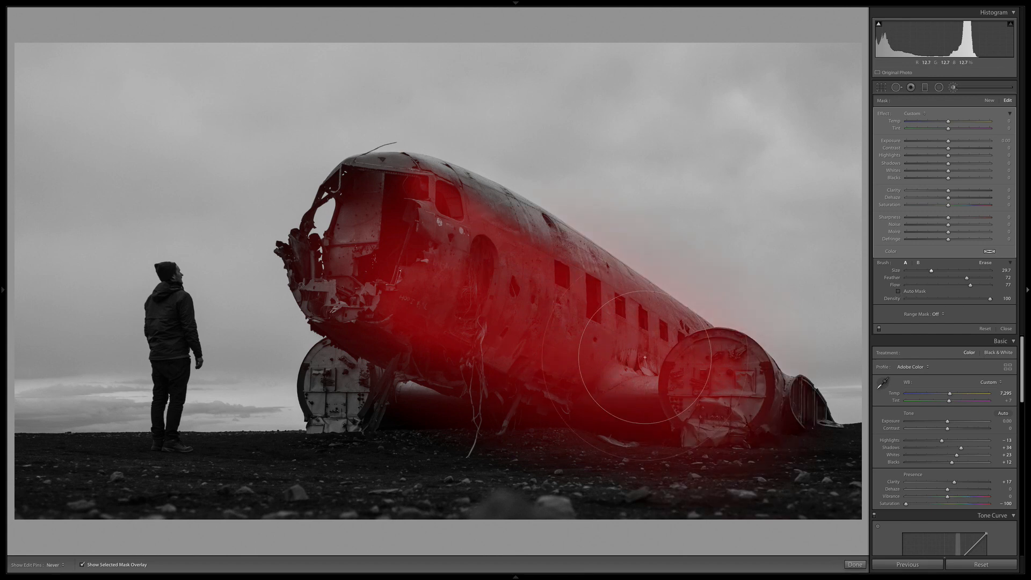
mouse_move(413, 225)
left_mouse_down()
mouse_move(368, 222)
mouse_move(381, 304)
mouse_move(411, 286)
mouse_move(333, 387)
mouse_move(370, 338)
mouse_move(322, 245)
mouse_move(409, 208)
mouse_move(357, 241)
mouse_move(330, 285)
mouse_move(346, 272)
mouse_move(348, 364)
mouse_move(337, 403)
mouse_move(372, 366)
left_mouse_up()
key("h")
Limit the plane mask with a Luminance range mask set to 0/55, and compare the photo with and without the overlay.
left_click(937, 314)
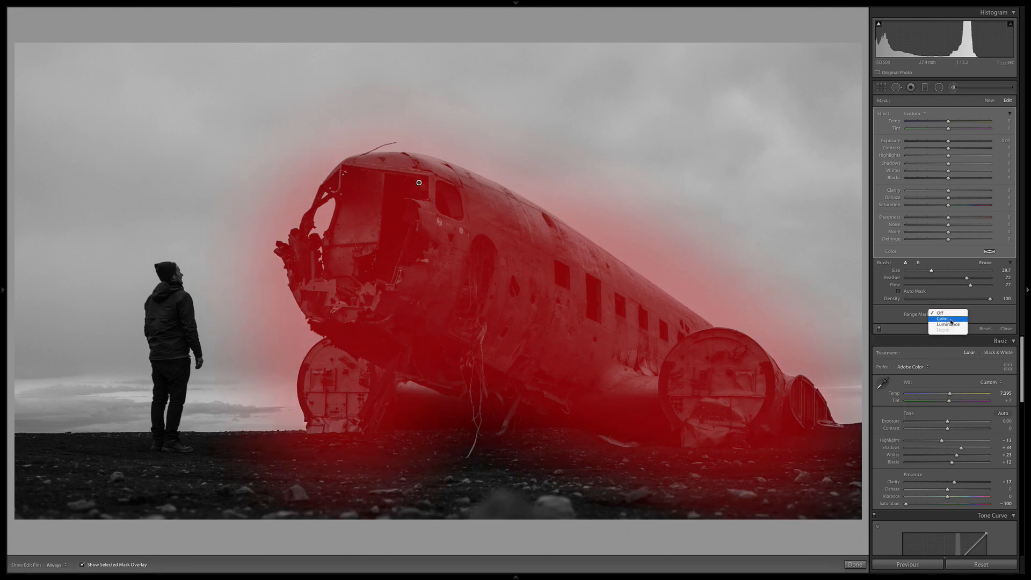
left_click(950, 324)
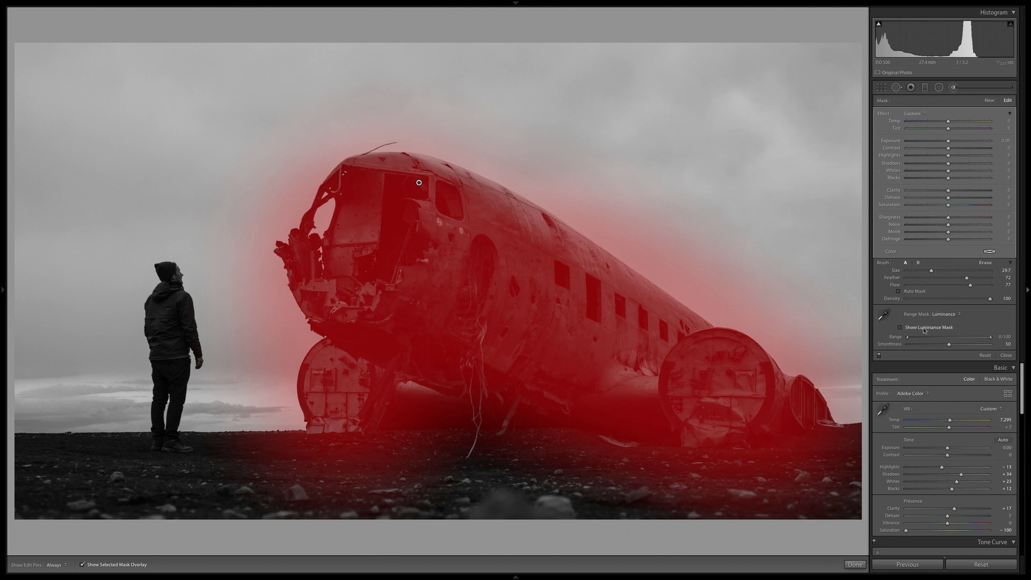
left_click_drag(992, 338, 949, 341)
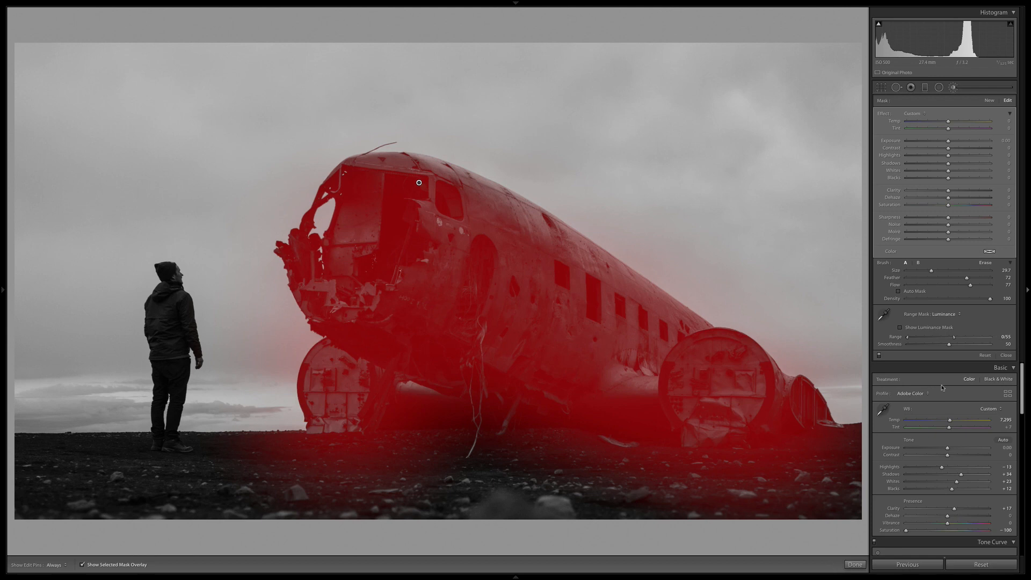
left_click(83, 565)
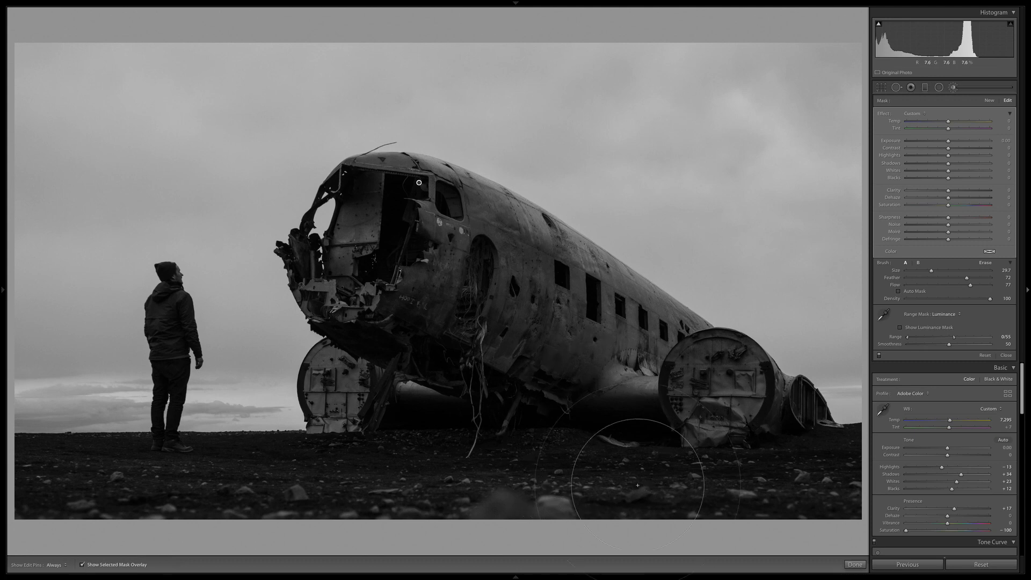
key("o")
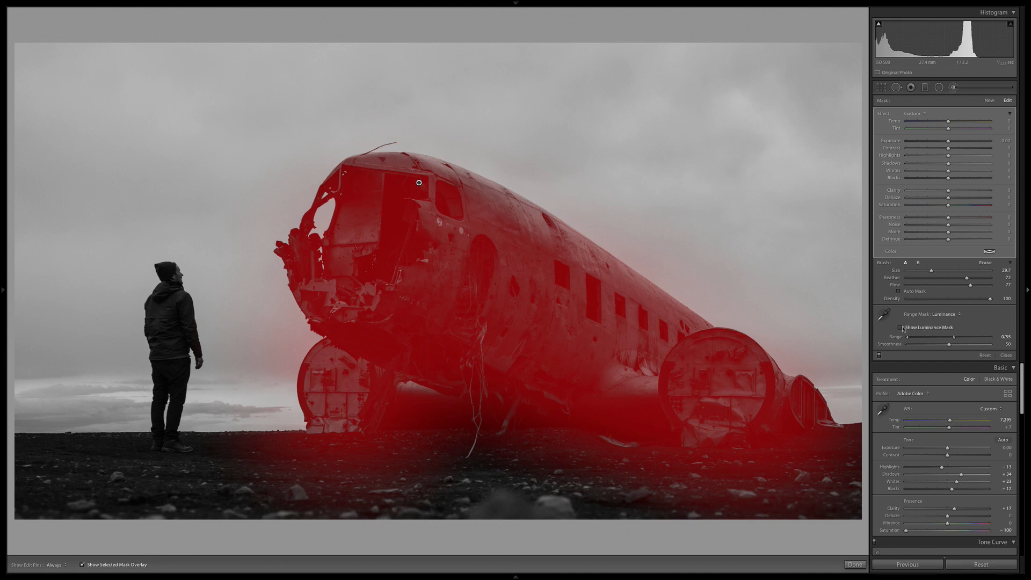
Erase the mask spill from the ground beneath the plane using the Erase brush at size 13.0.
left_click(985, 263)
left_click_drag(911, 271, 923, 271)
left_click_drag(924, 270, 918, 271)
key("h")
mouse_move(844, 454)
left_mouse_down()
mouse_move(636, 471)
mouse_move(249, 463)
mouse_move(802, 456)
left_mouse_up()
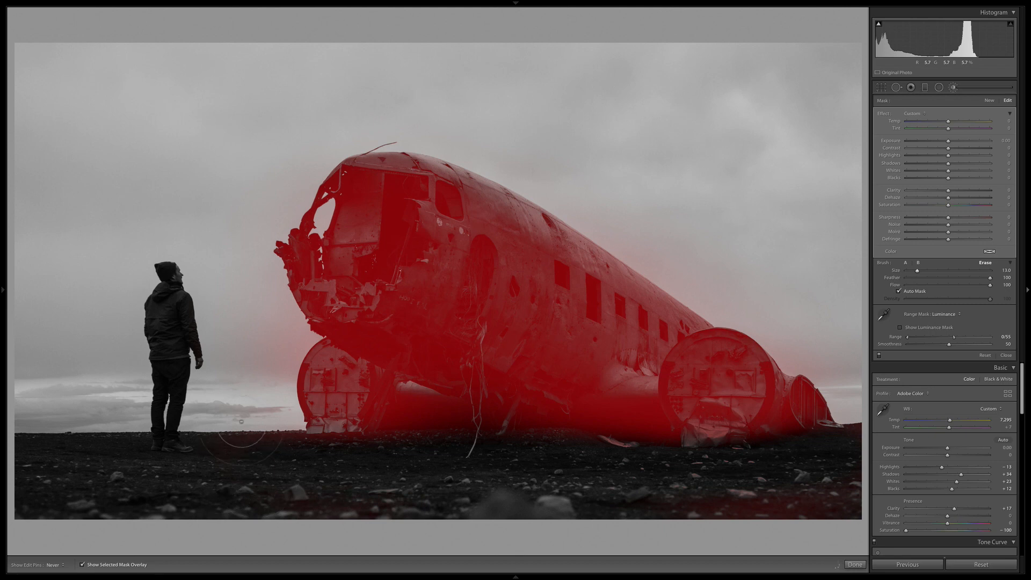
key("h")
Refine the luminance range mask to Range 0/53 and Smoothness 32, and hide the mask overlay.
left_click_drag(952, 344, 918, 349)
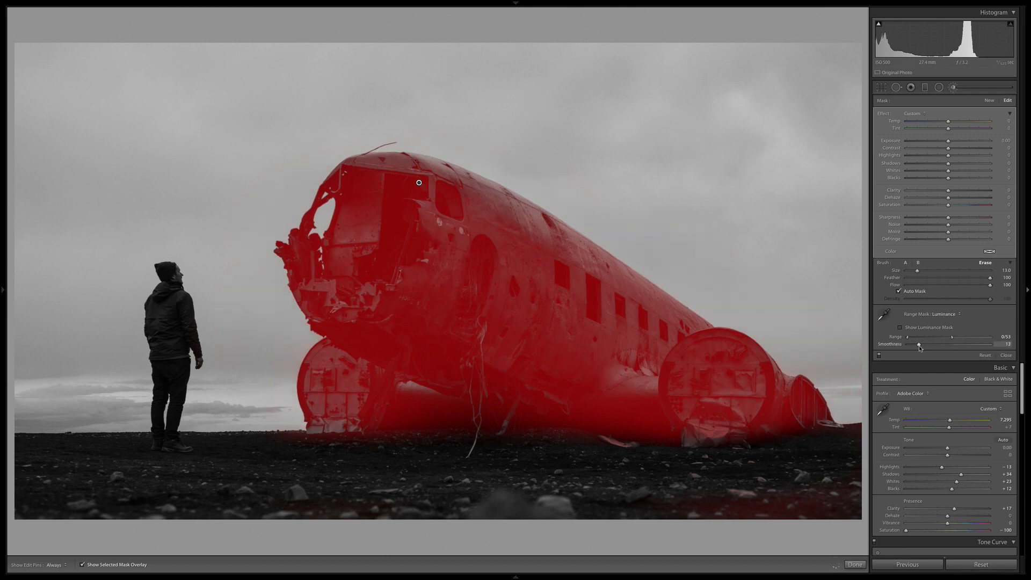
left_click_drag(991, 346, 935, 347)
left_click(82, 565)
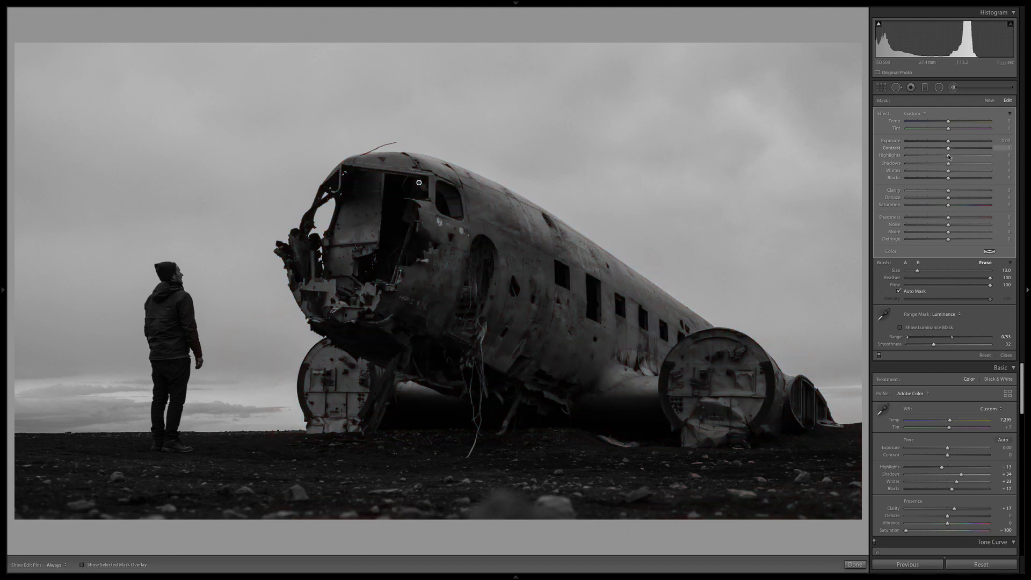
Set the masked plane's Shadows to 53, Blacks to -11 and Clarity to 18, leaving Dehaze at 0.
left_click_drag(971, 163, 941, 178)
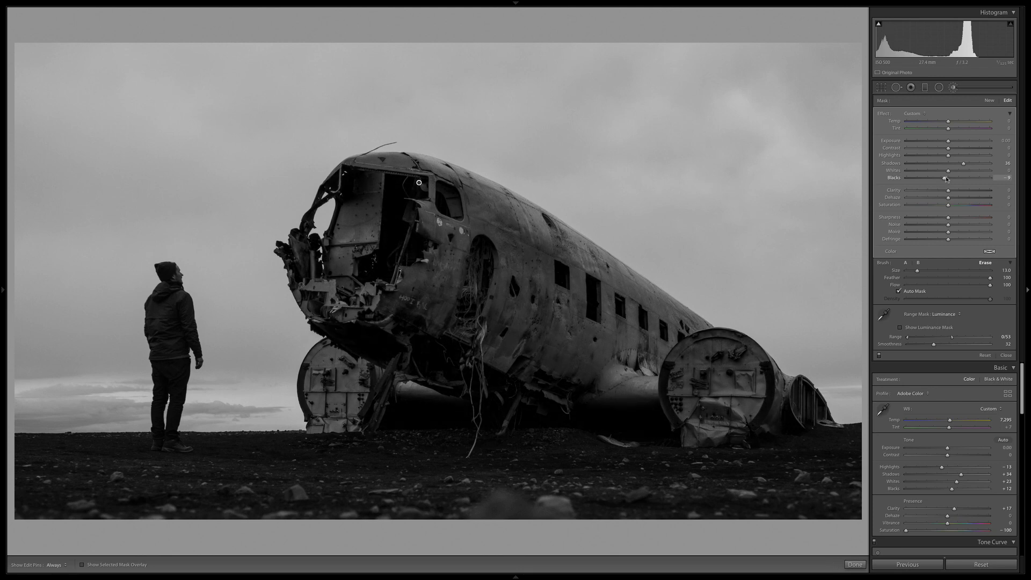
left_click_drag(944, 178, 971, 167)
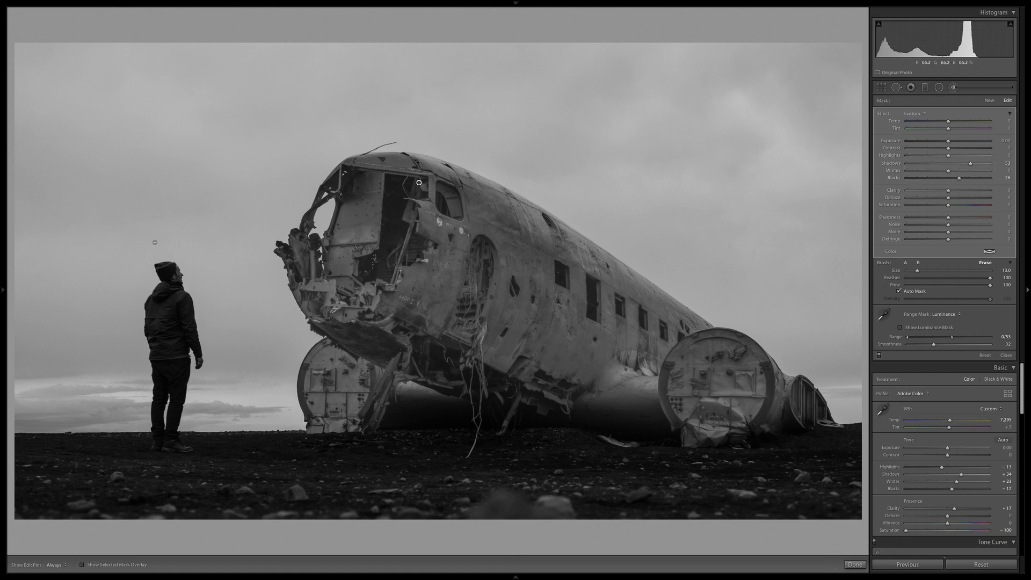
left_click(945, 178)
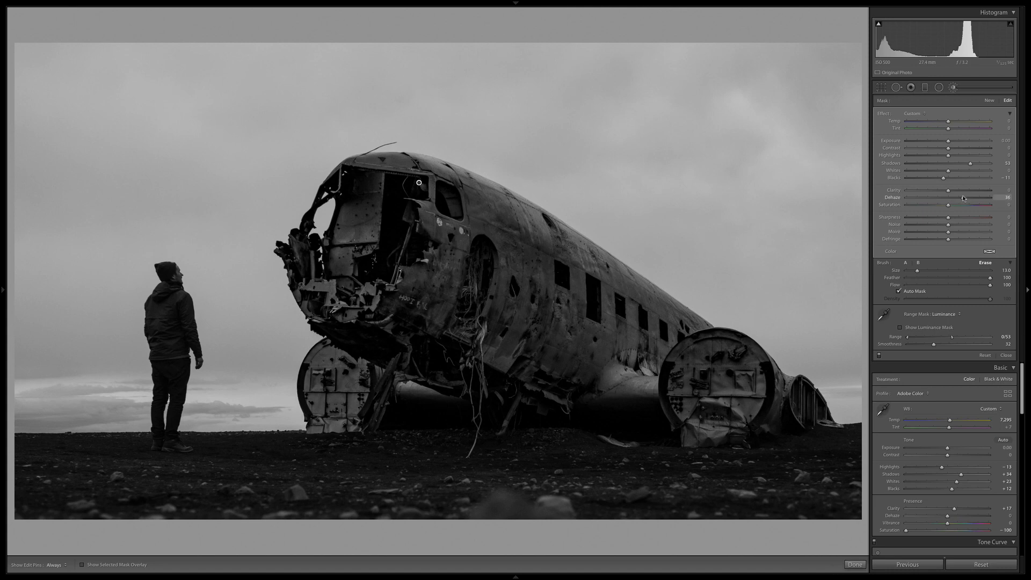
left_click_drag(962, 196, 948, 191)
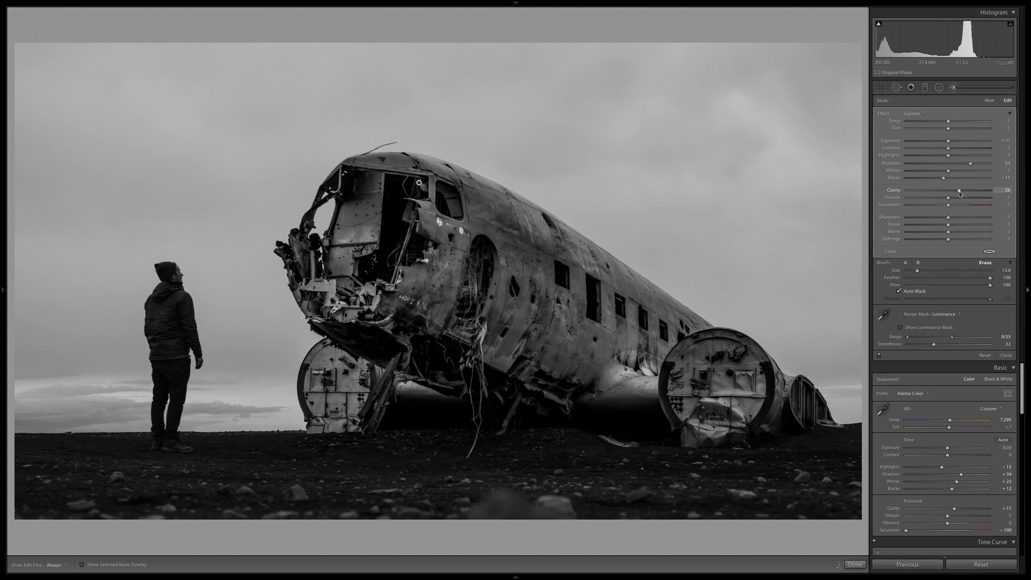
left_click_drag(959, 193, 957, 192)
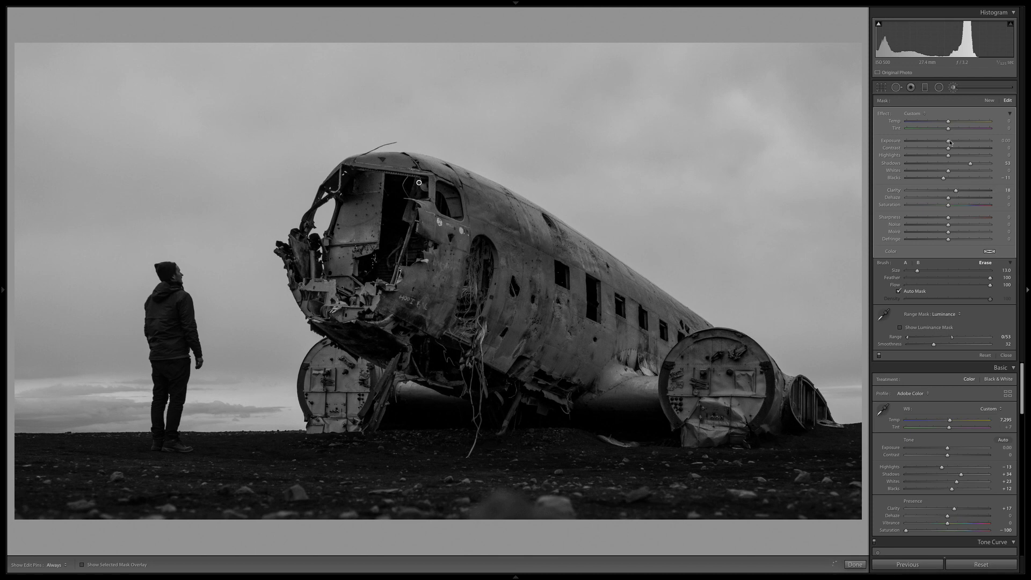
Try small Exposure changes on the masked plane and return its Exposure to 0.00.
left_click_drag(949, 142, 955, 142)
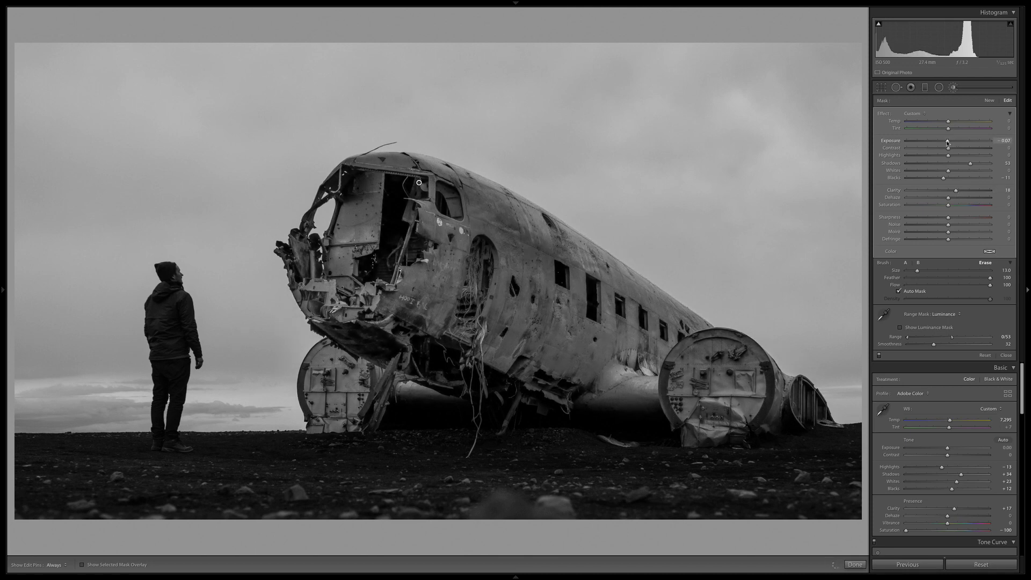
left_click_drag(946, 143, 947, 143)
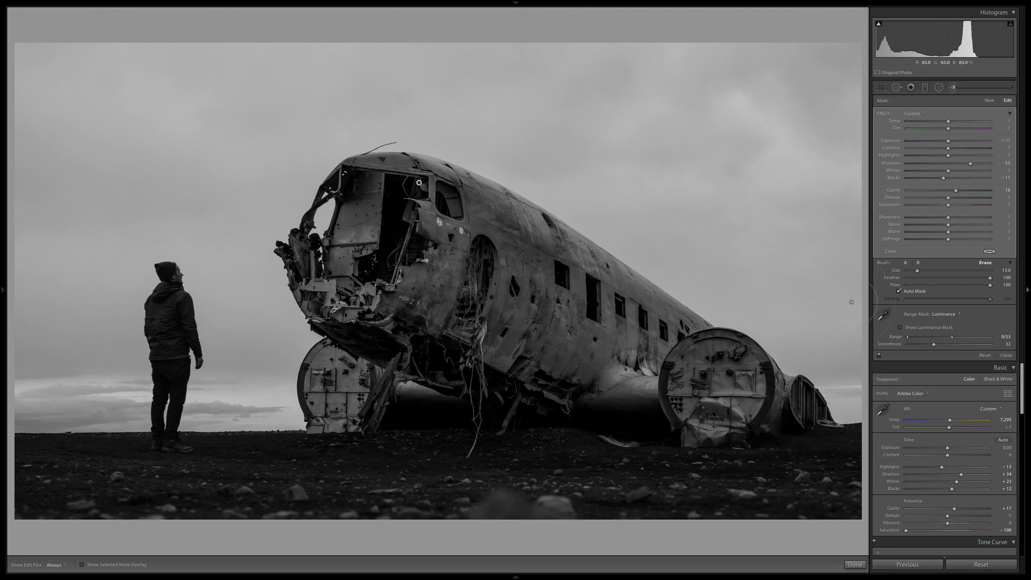
Add a graduated filter over the dark ground that fades out at the horizon, and check its coverage with the mask overlay.
left_click(925, 87)
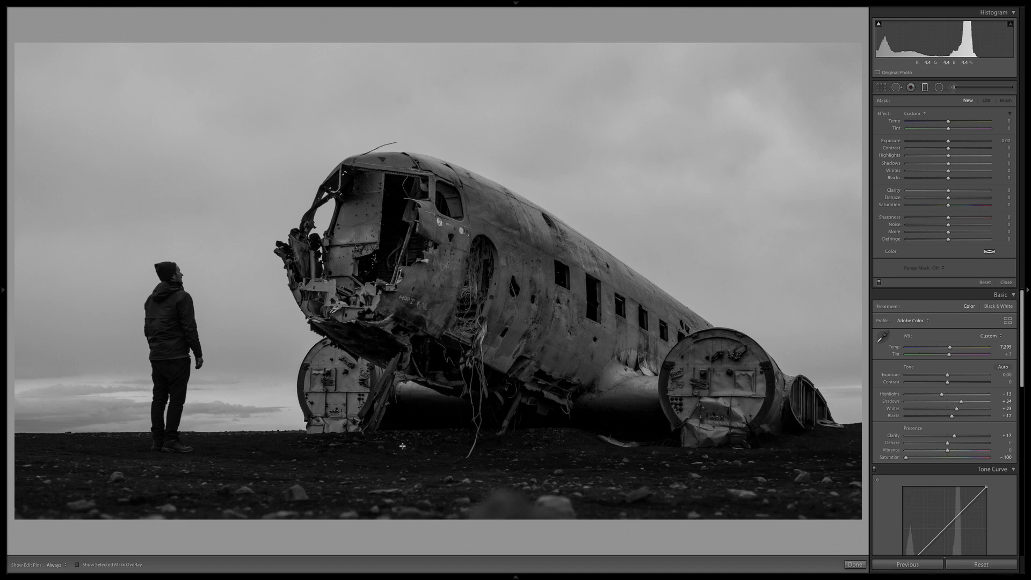
left_click_drag(402, 447, 402, 409)
left_click(78, 565)
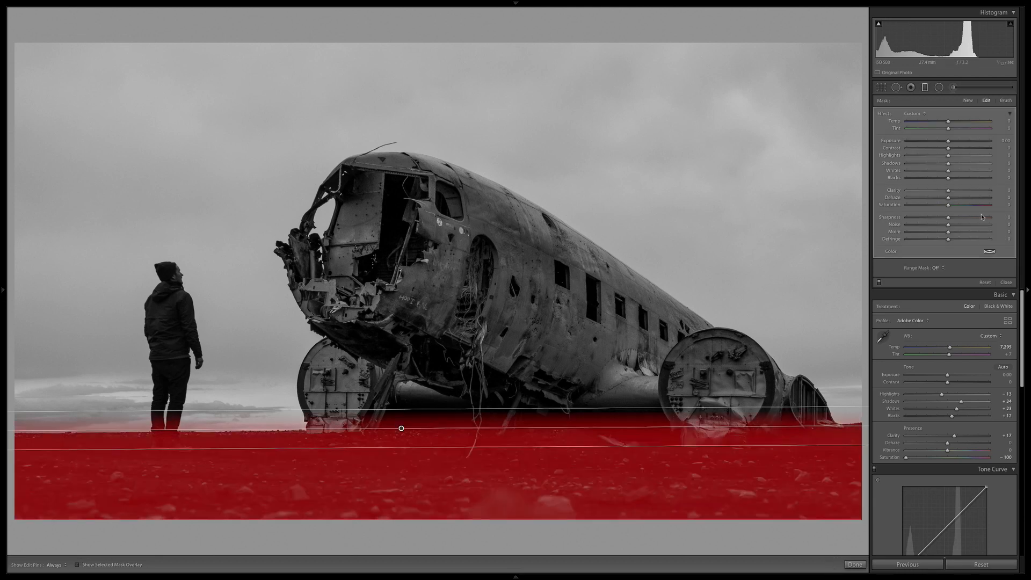
key("o")
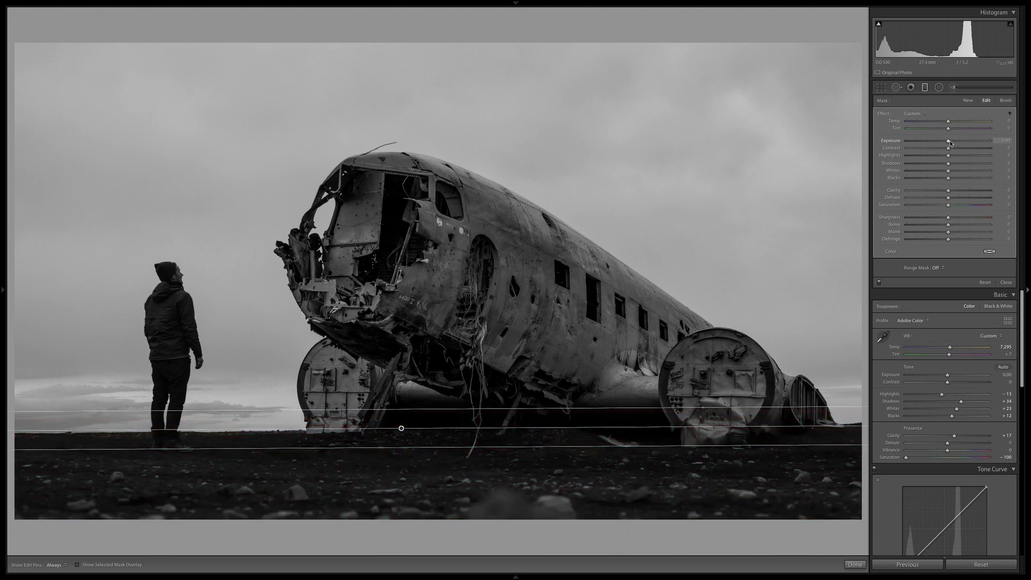
Shift the ground filter slightly below the horizon and set its Highlights to -33, Shadows to -57 and Whites to -13, with Exposure at 0.
left_click_drag(950, 143, 937, 142)
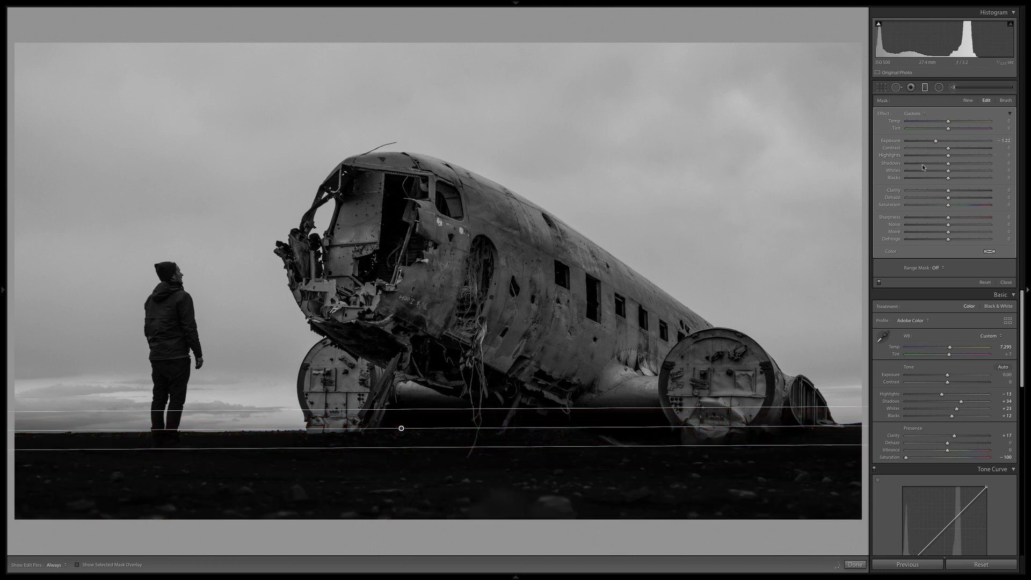
left_click_drag(949, 155, 927, 170)
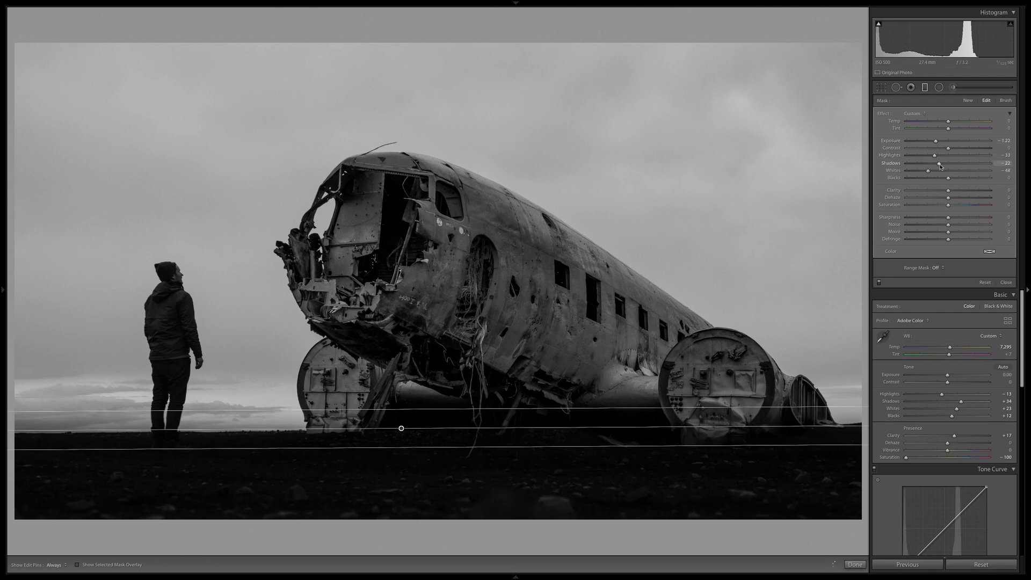
left_click_drag(937, 141, 939, 142)
left_click_drag(401, 429, 400, 441)
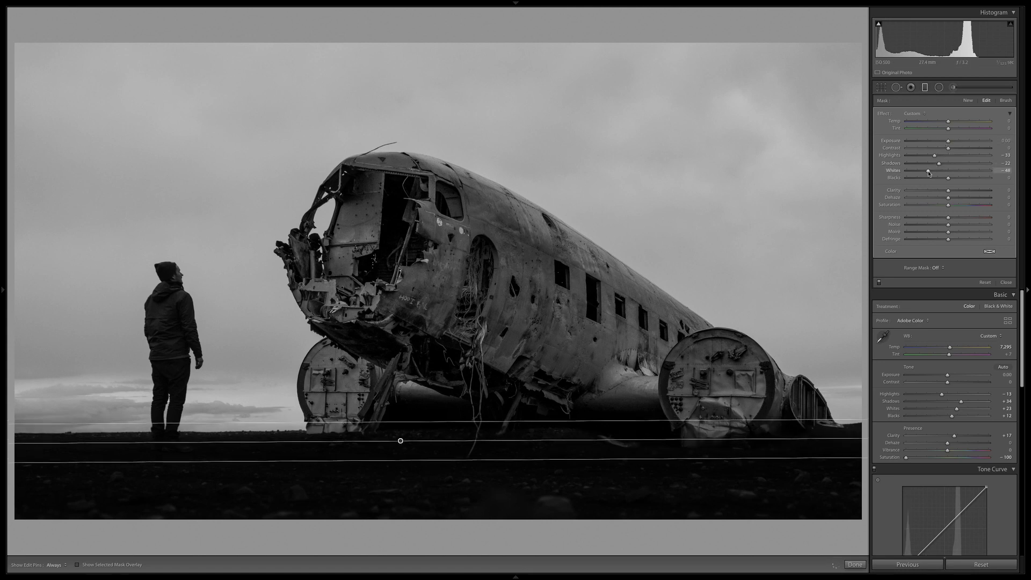
mouse_move(930, 171)
left_mouse_down()
mouse_move(943, 170)
mouse_move(925, 165)
left_mouse_up()
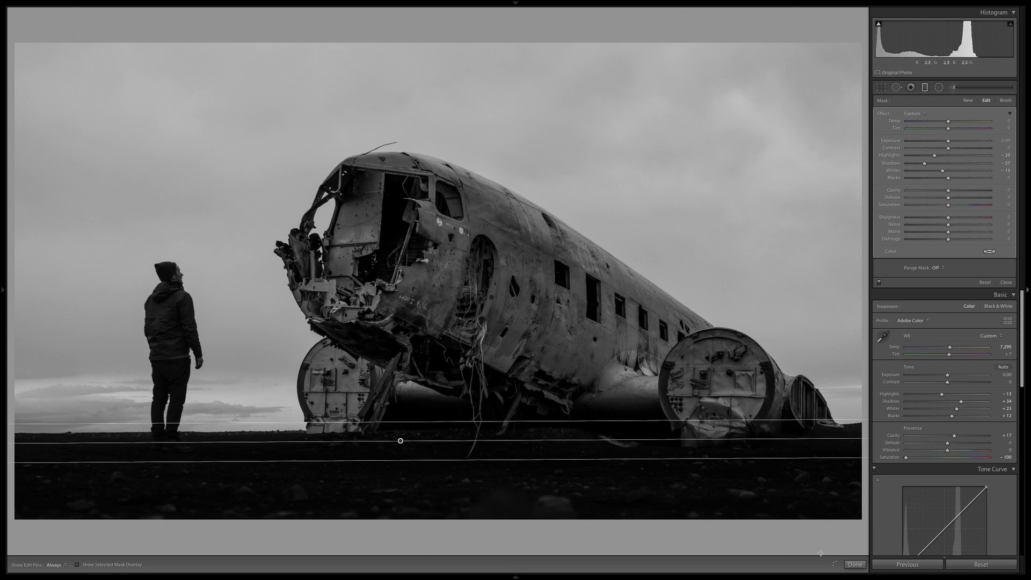
left_click(855, 565)
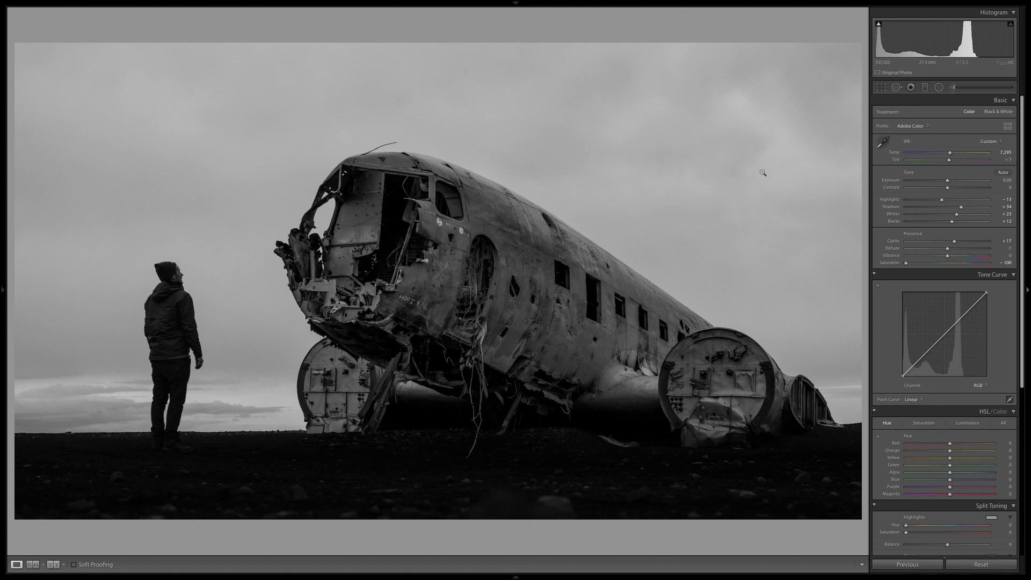
Rework the ground filter by resetting Highlights and Whites to 0 and setting Shadows to -20 and Blacks to -17.
left_click(925, 88)
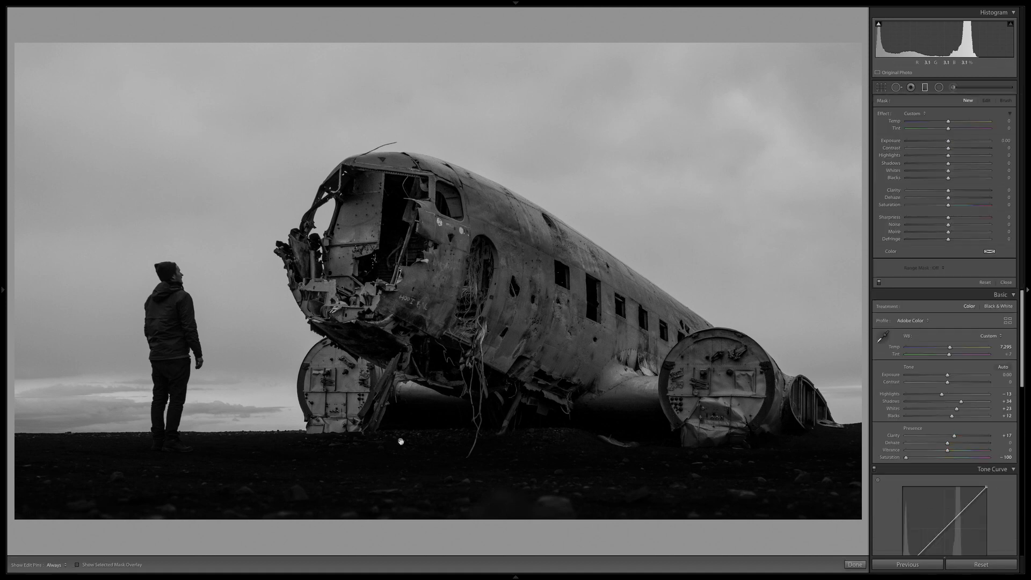
left_click_drag(924, 163, 934, 164)
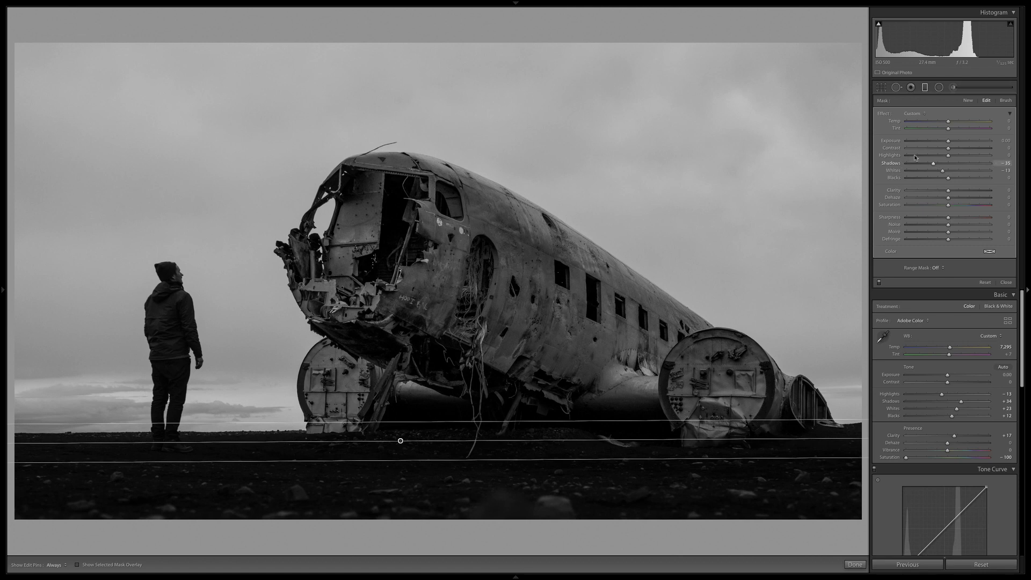
mouse_move(931, 180)
left_mouse_down()
mouse_move(944, 179)
mouse_move(937, 163)
mouse_move(932, 179)
mouse_move(942, 165)
left_mouse_up()
double_click(943, 171)
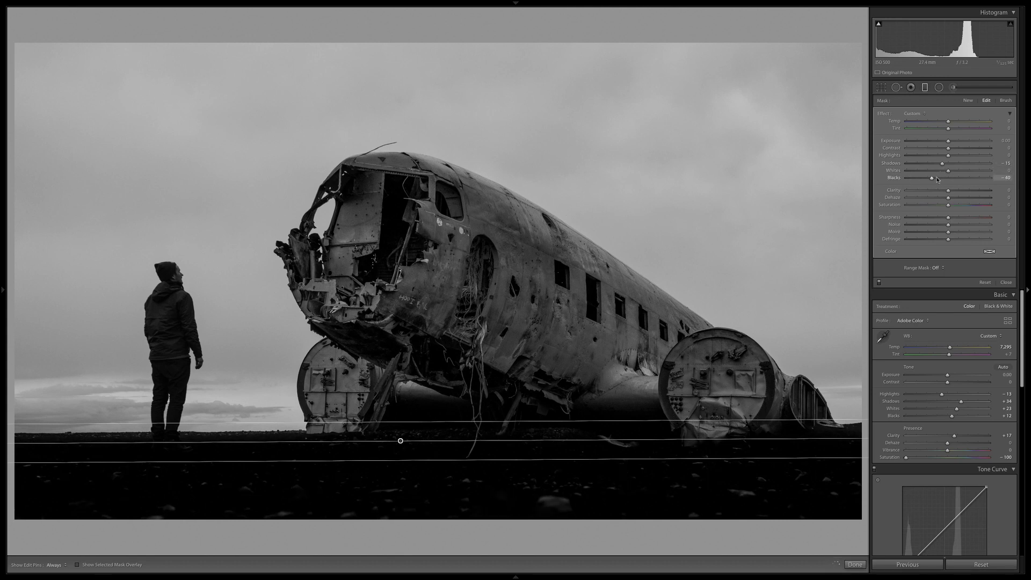
left_click_drag(941, 180, 939, 167)
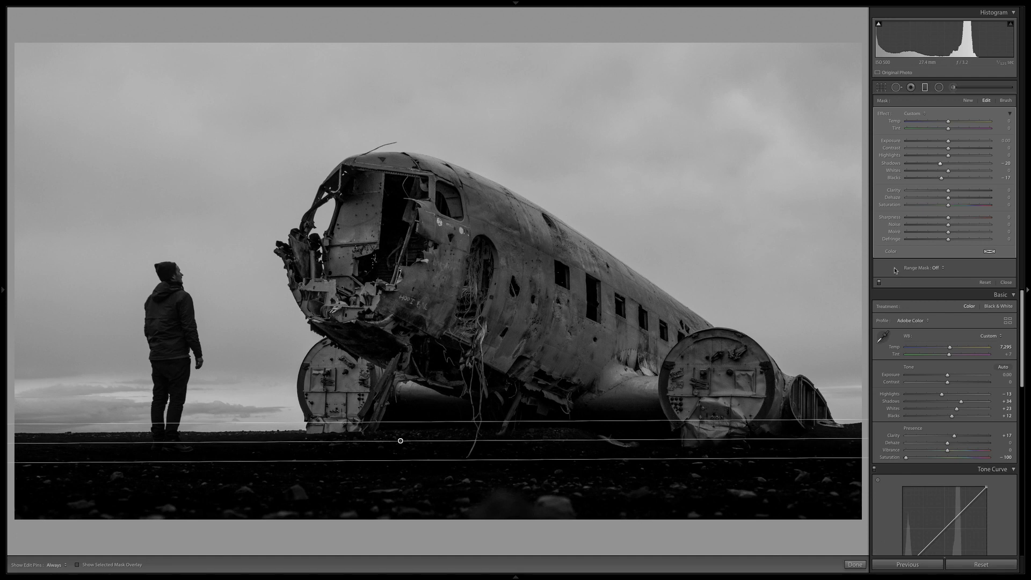
left_click(925, 87)
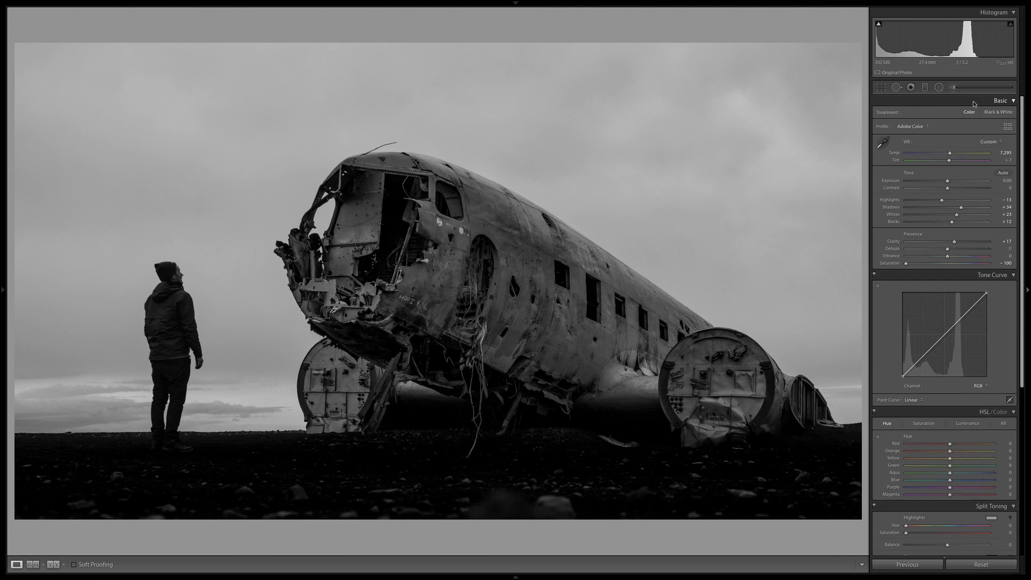
Add a second graduated filter covering the sky down to the horizon and show its mask overlay.
left_click(926, 87)
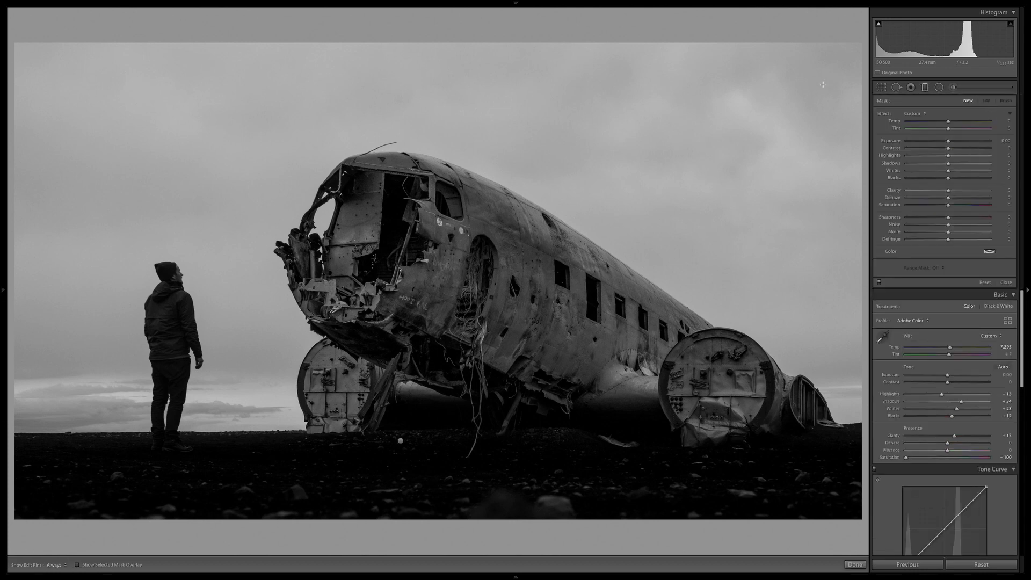
left_click_drag(374, 411, 376, 446)
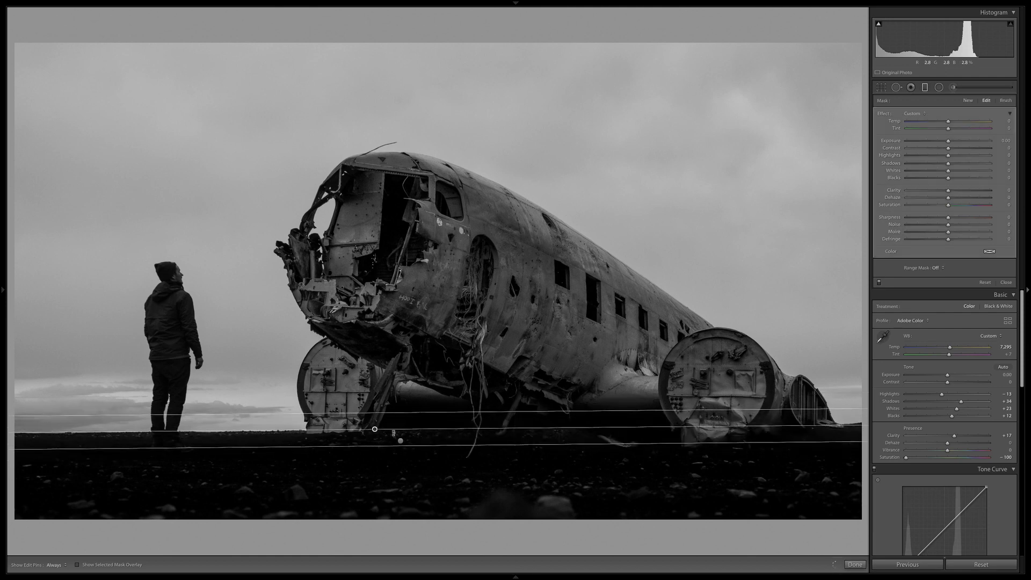
left_click(78, 565)
Restrict the sky filter with a Luminance range mask at Range 83/100 and Smoothness 26, and hide the overlay.
left_click(936, 267)
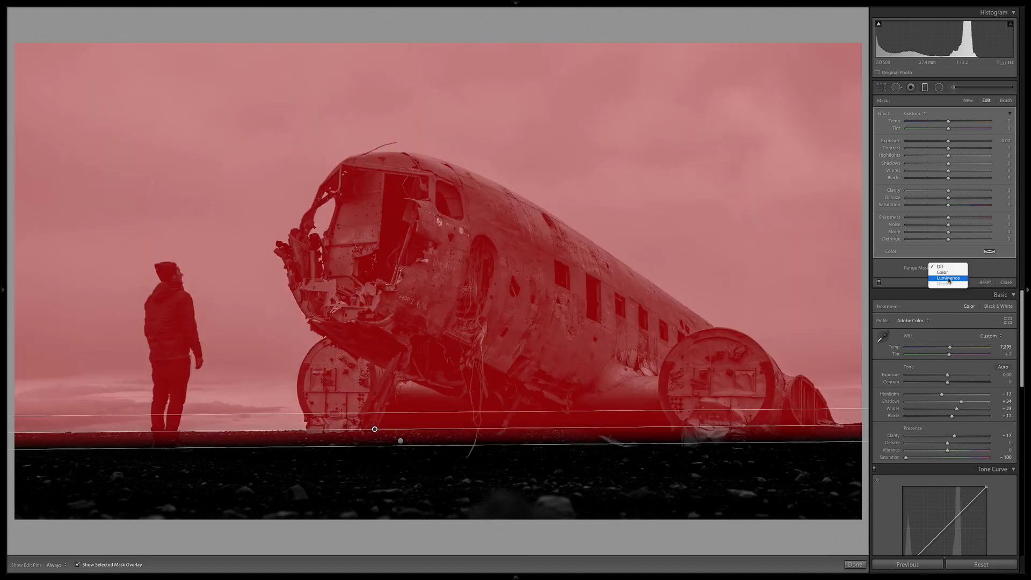
left_click(948, 279)
left_click_drag(909, 293, 980, 297)
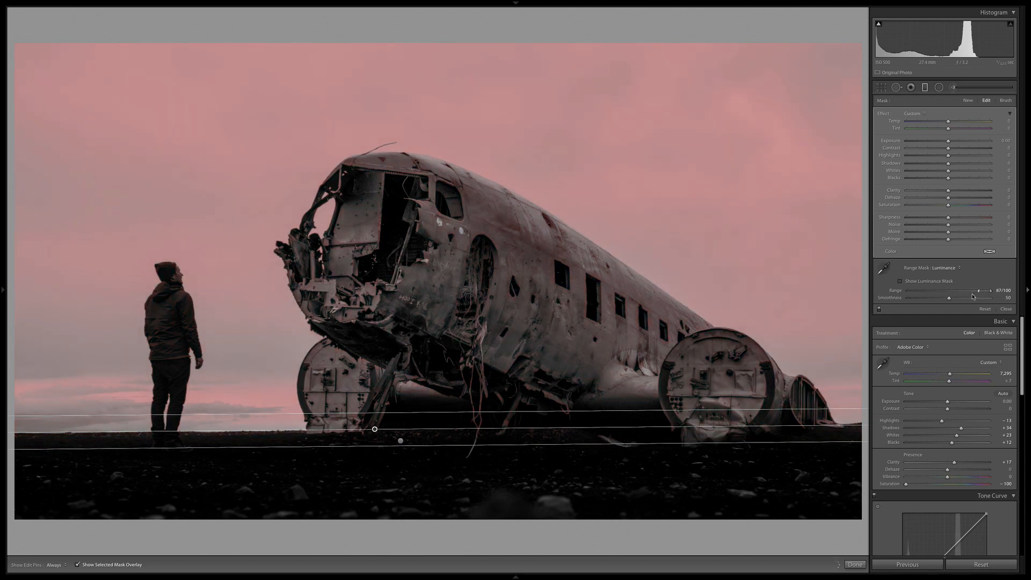
left_click_drag(950, 300, 976, 291)
left_click_drag(932, 299, 931, 298)
key("o")
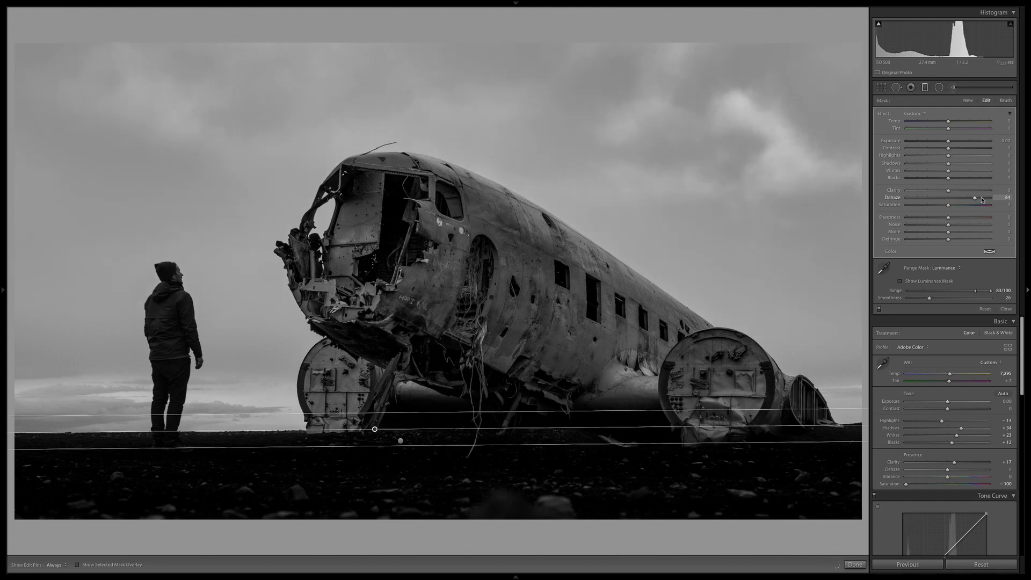
Bring out the clouds by setting the sky filter's Clarity to 32 and Dehaze to 83.
left_click_drag(963, 199, 972, 199)
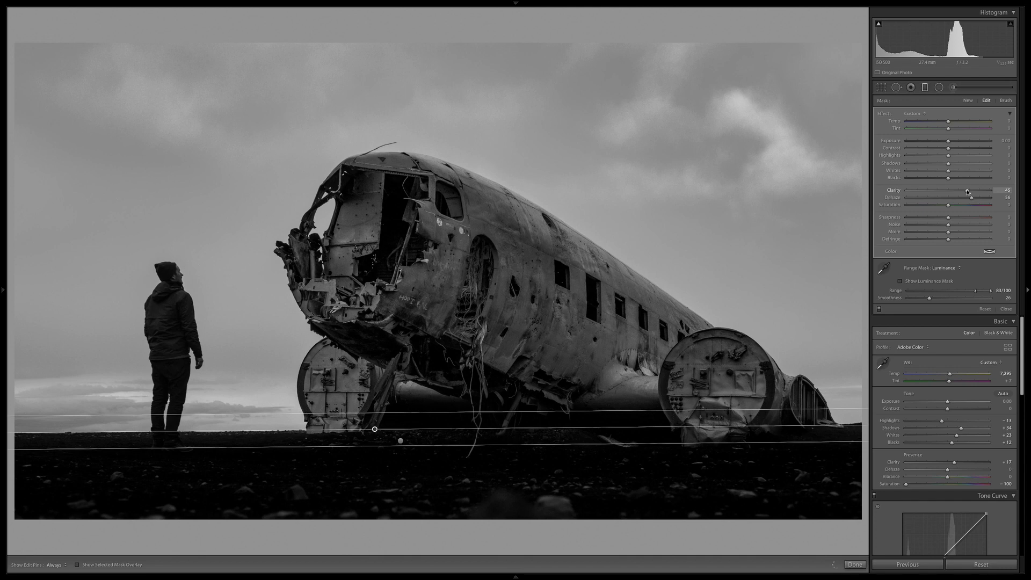
left_click_drag(967, 191, 963, 193)
left_click(991, 199)
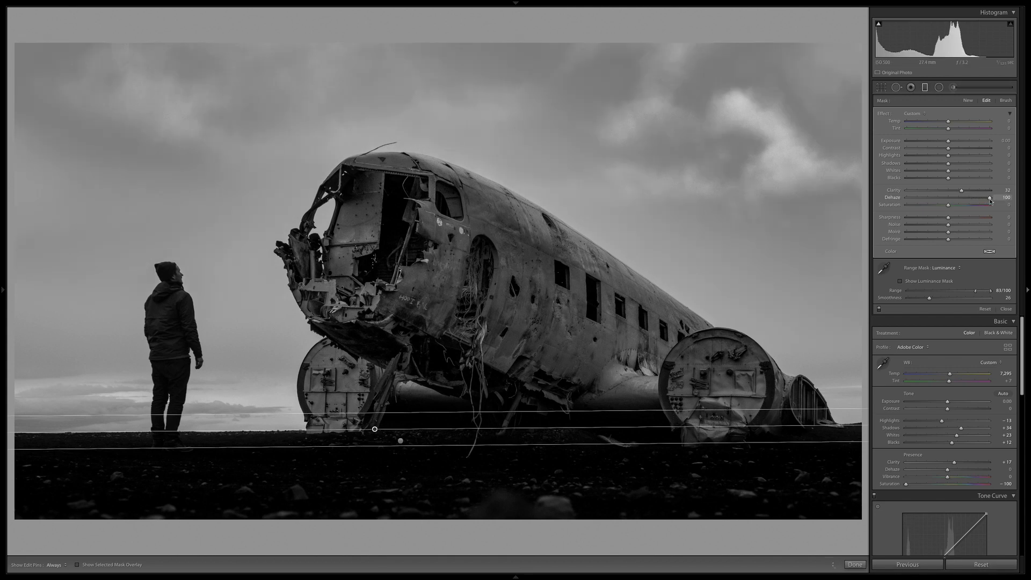
left_click_drag(991, 200, 980, 203)
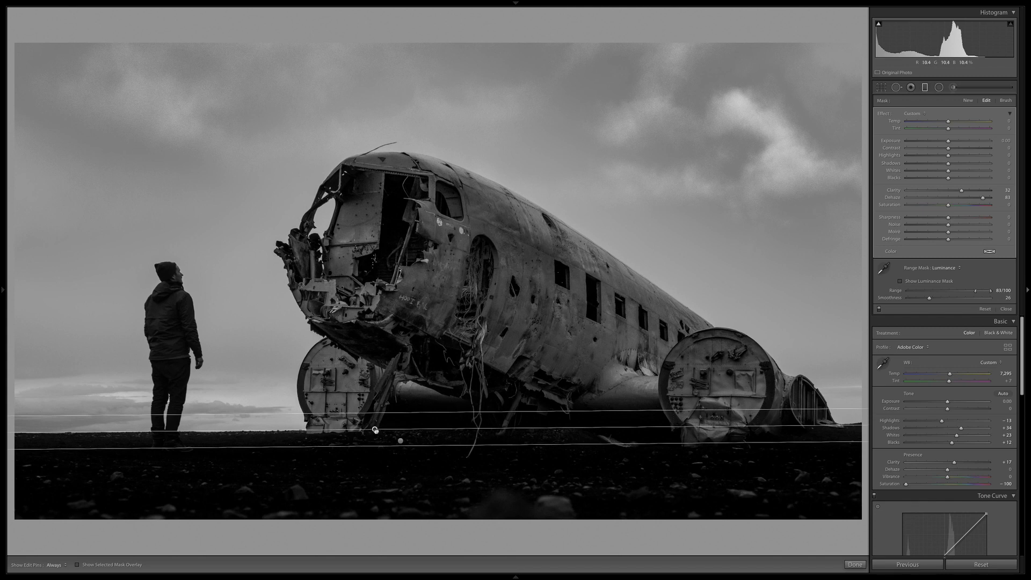
Delete the sky's graduated filter and undo the deletion.
key("Delete")
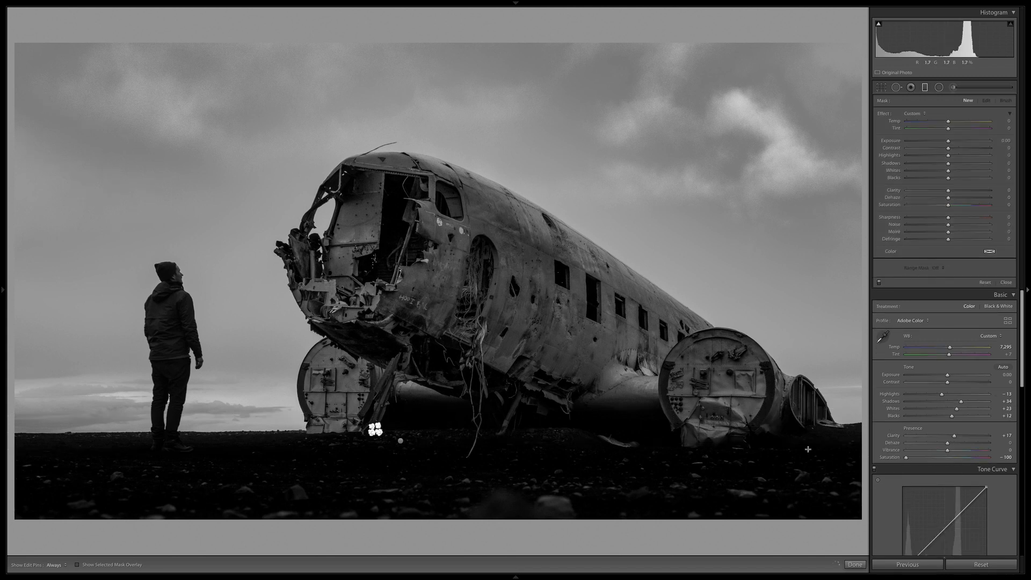
key("ctrl+z")
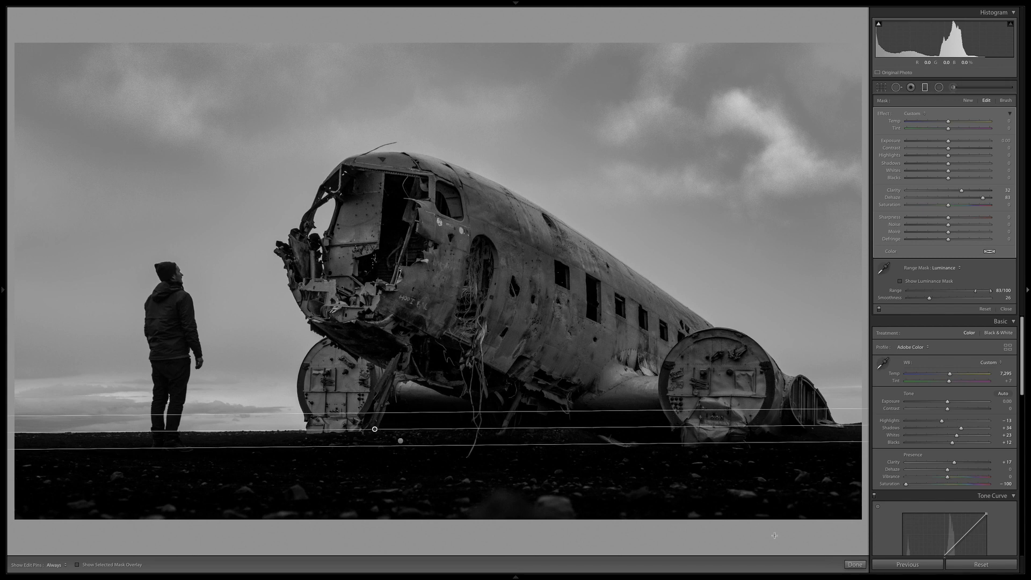
Finish the graduated filter edits and compare the photo before and after in full, side-by-side and stacked views.
left_click(859, 565)
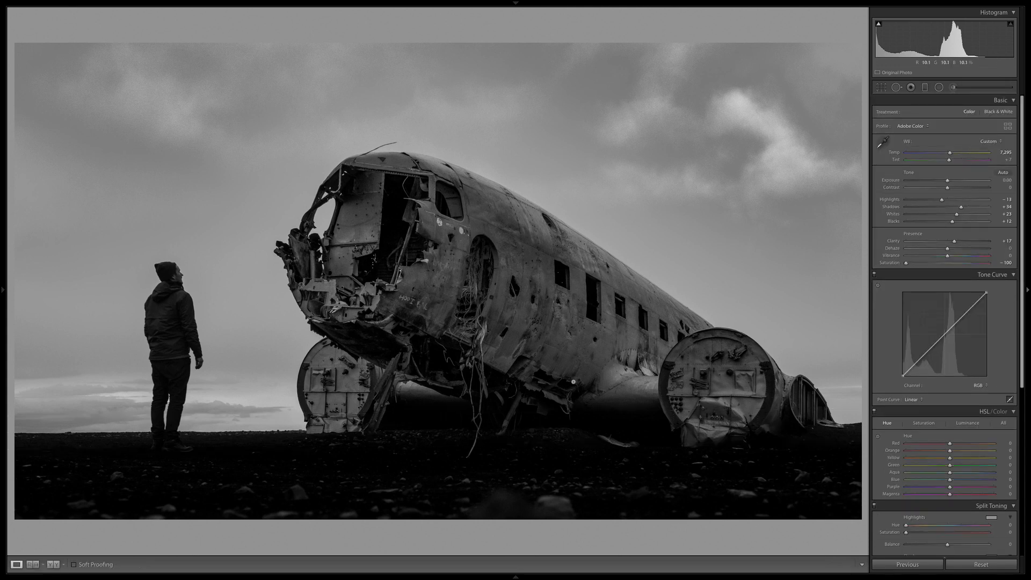
key("backslash")
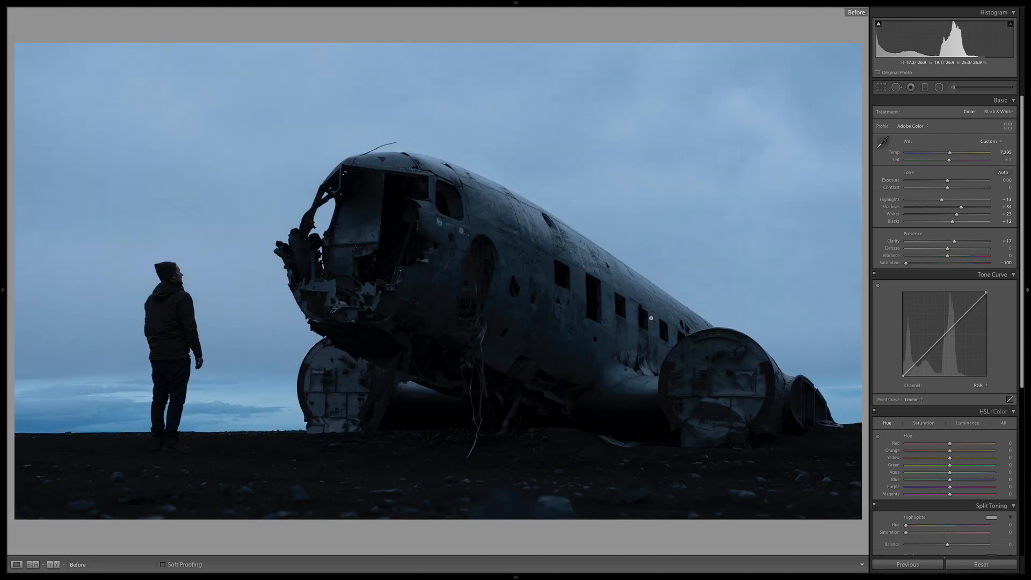
key("backslash")
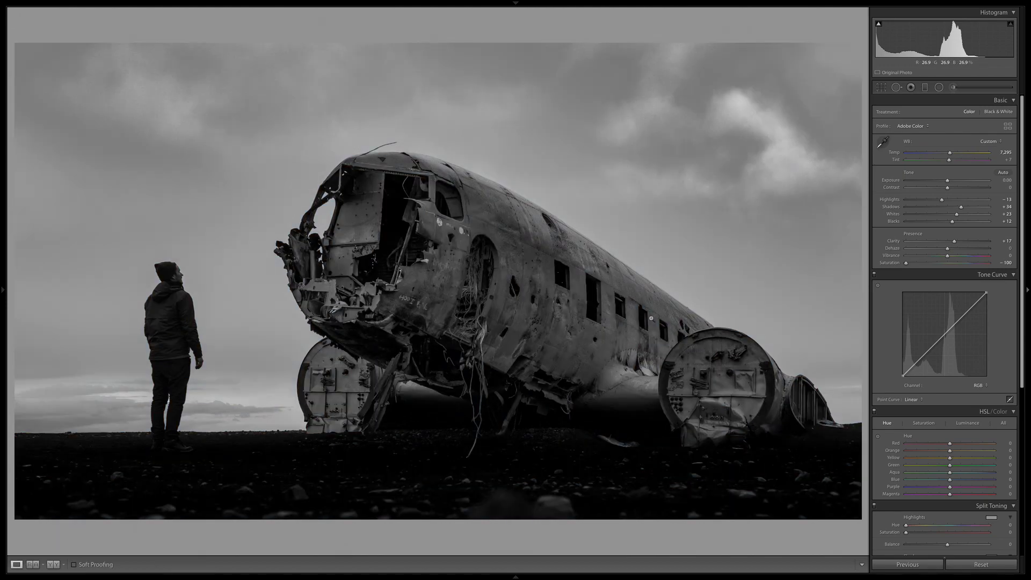
left_click(53, 564)
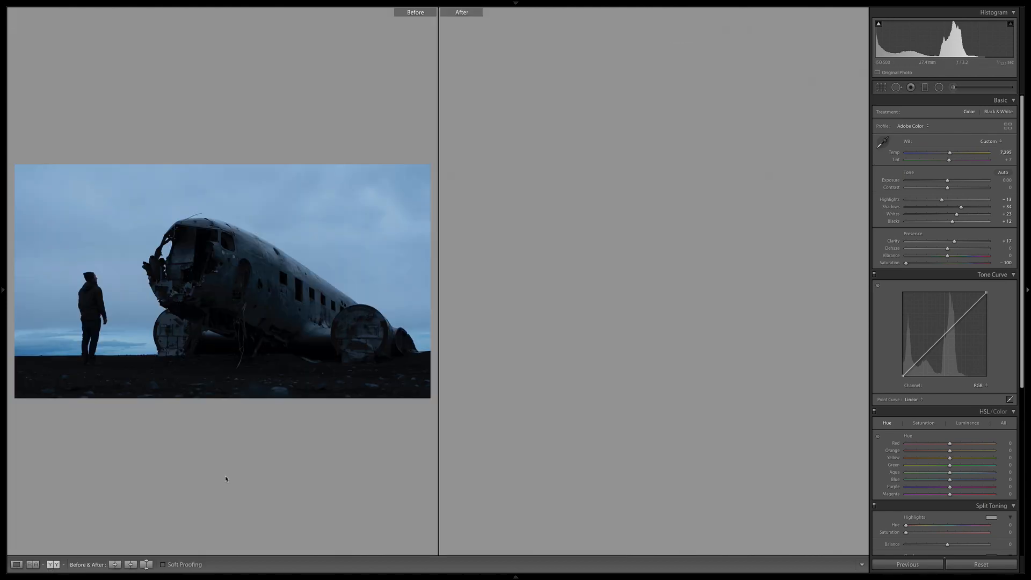
left_click(54, 564)
left_click(55, 564)
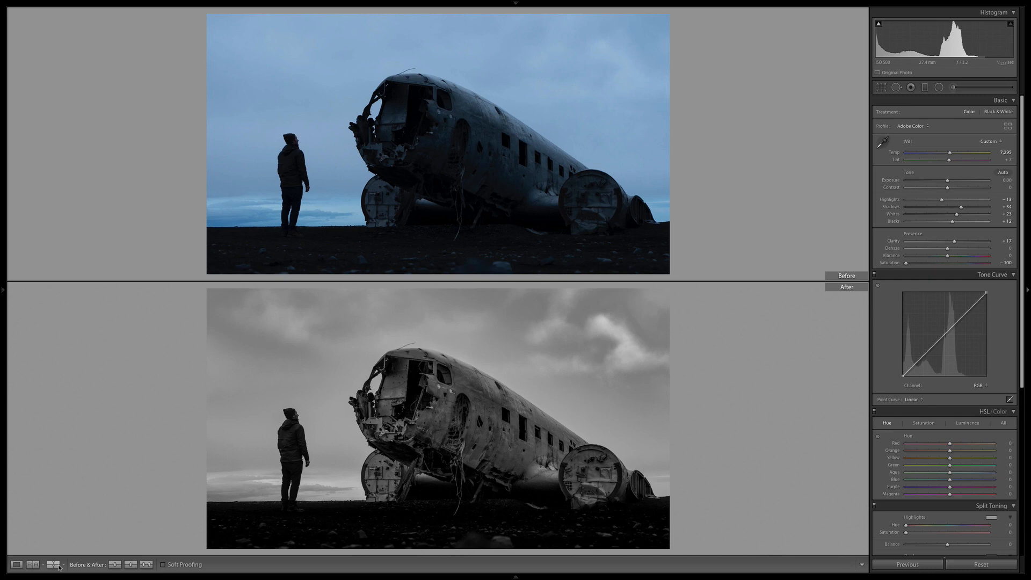
left_click(55, 564)
left_click(17, 565)
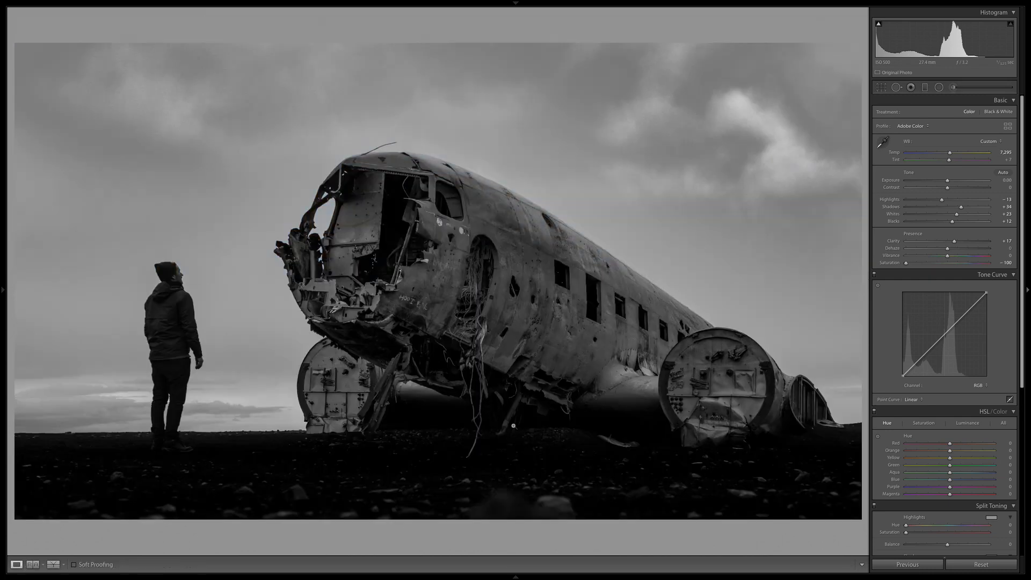
Try a tighter 16 x 9 crop around the man and the plane's nose, with a narrow strip of ground below.
key("r")
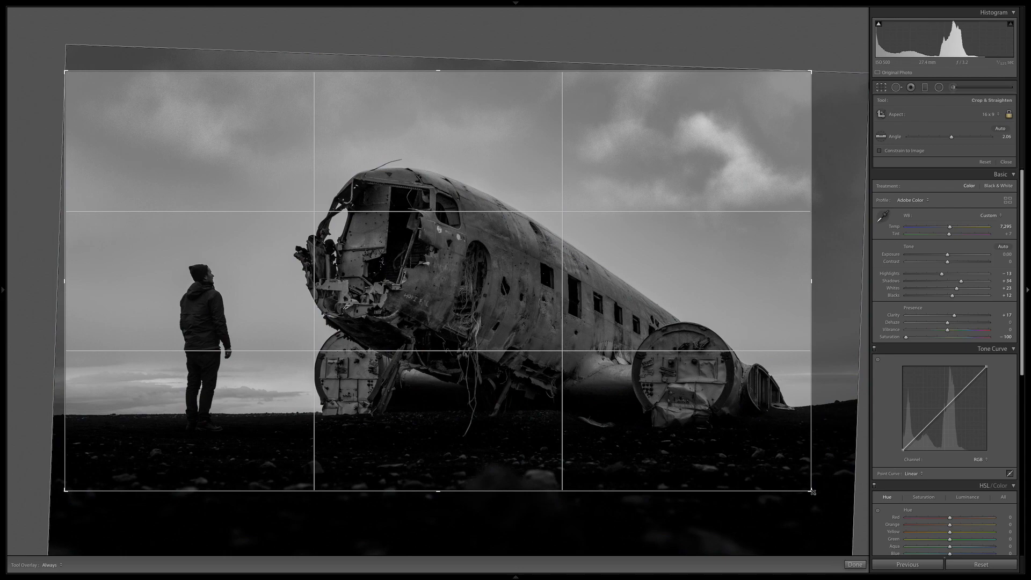
left_click_drag(811, 489, 729, 477)
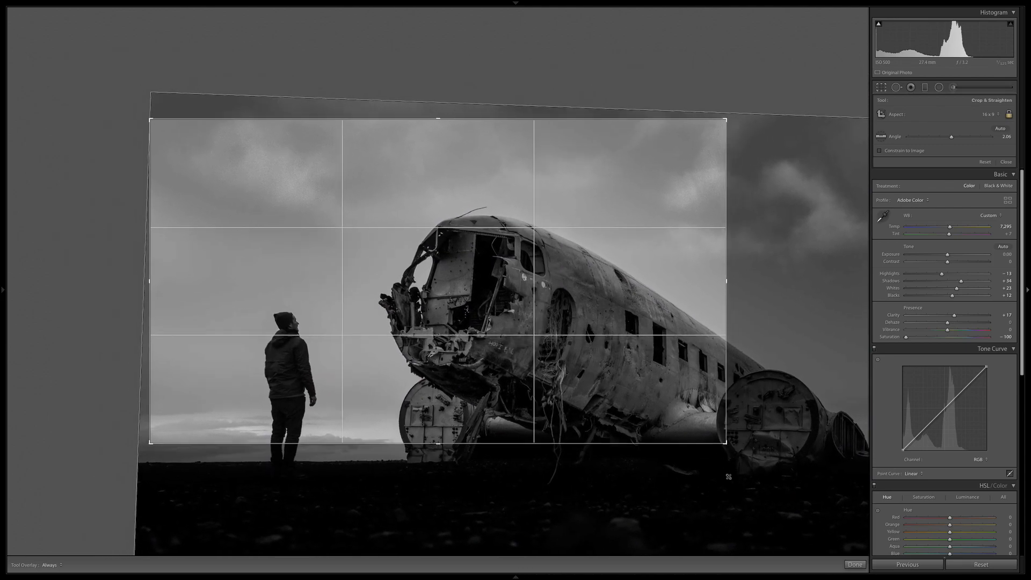
left_click_drag(721, 432, 723, 394)
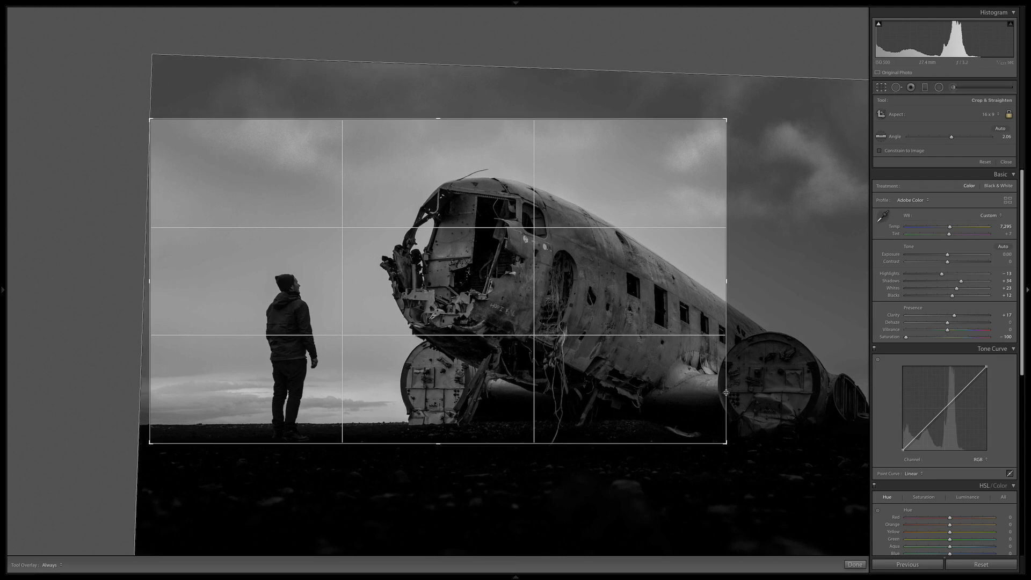
key("Return")
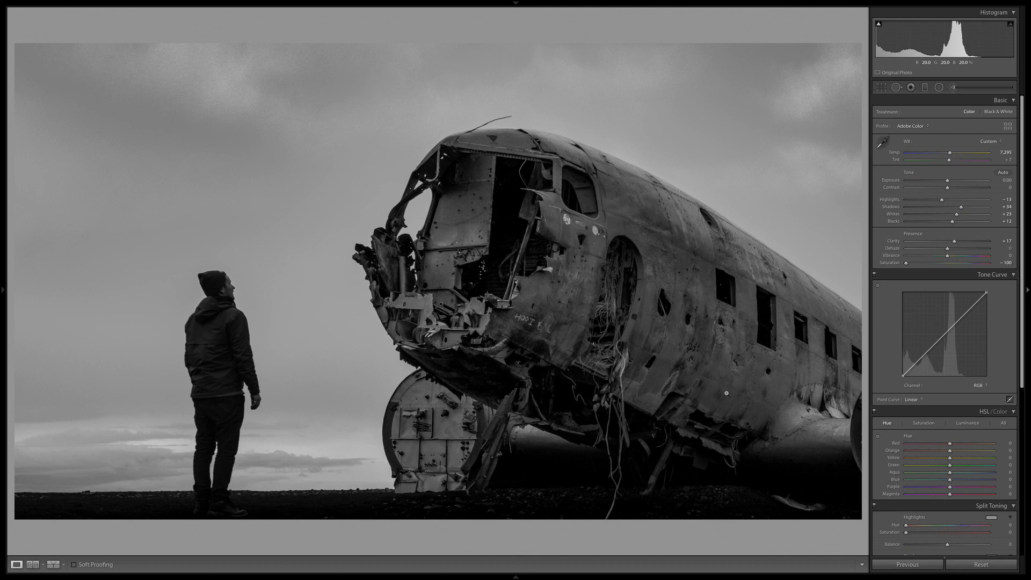
Try an even closer crop on the man and the plane's front section, and compare it with the original.
left_click(881, 87)
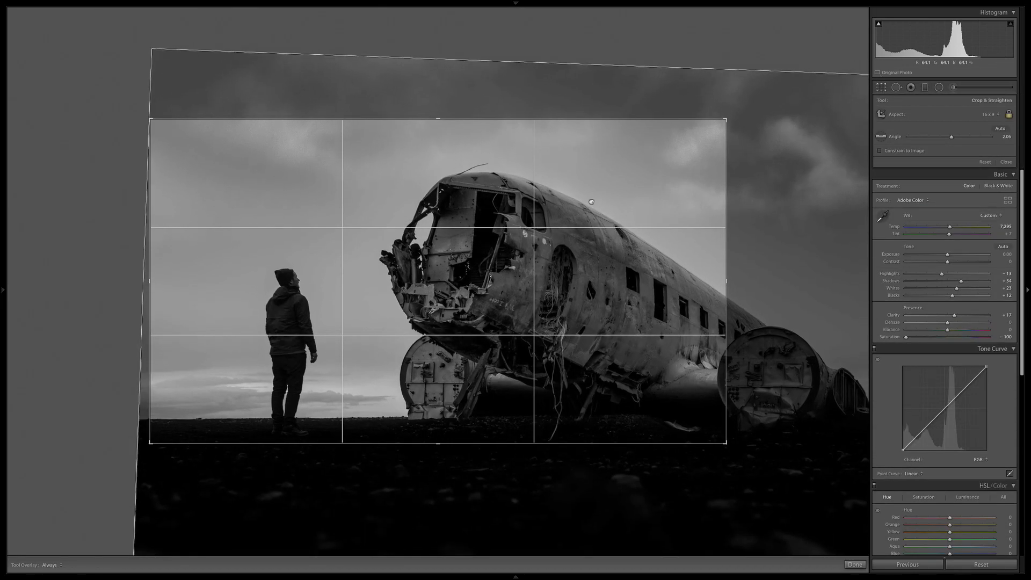
left_click_drag(742, 108, 782, 73)
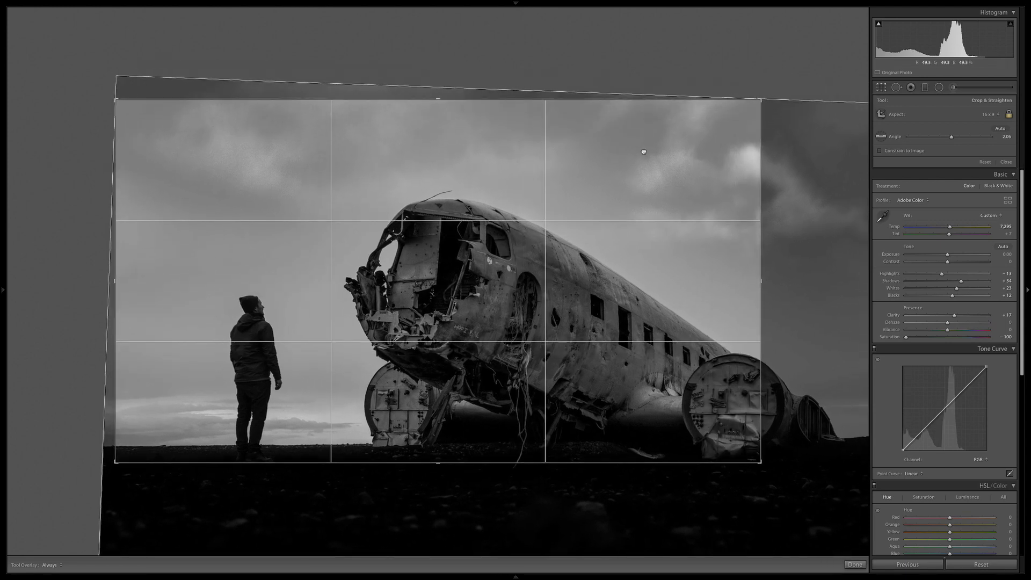
left_click_drag(758, 460, 671, 371)
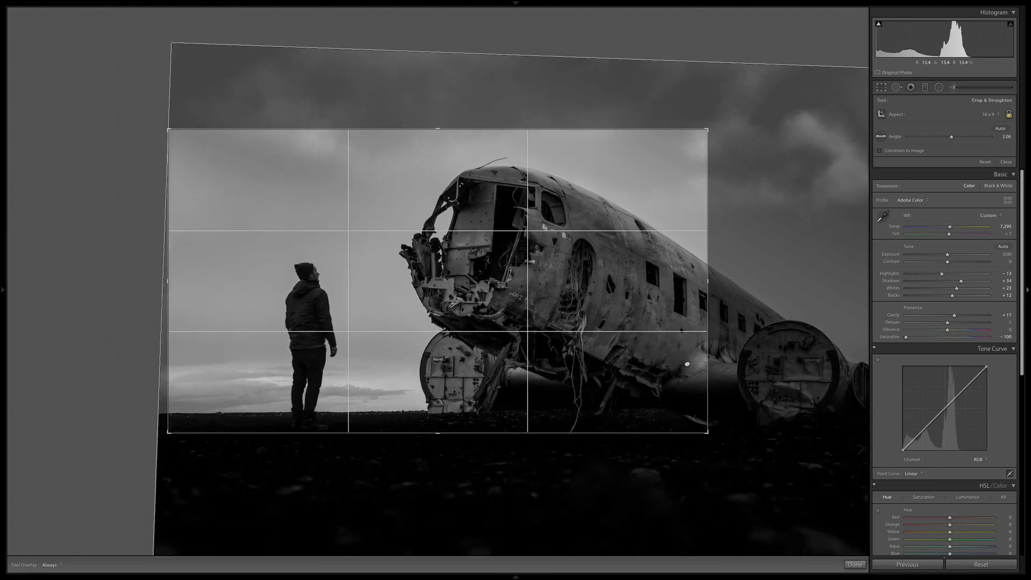
key("Return")
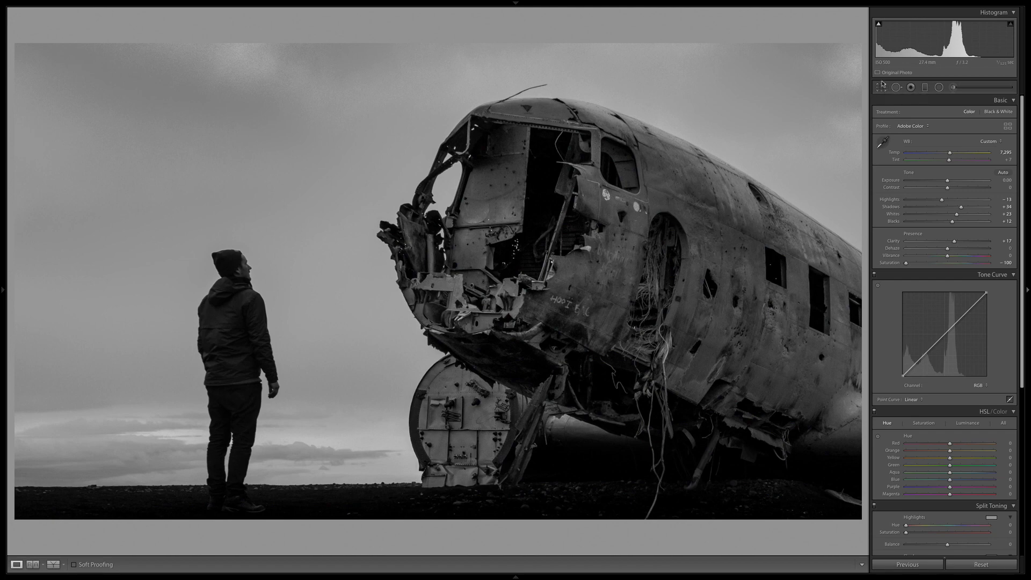
key("backslash")
key("backslash")
Widen the 16 x 9 crop to include the whole plane, engines and bright cloud, and compare it with the original.
left_click(883, 88)
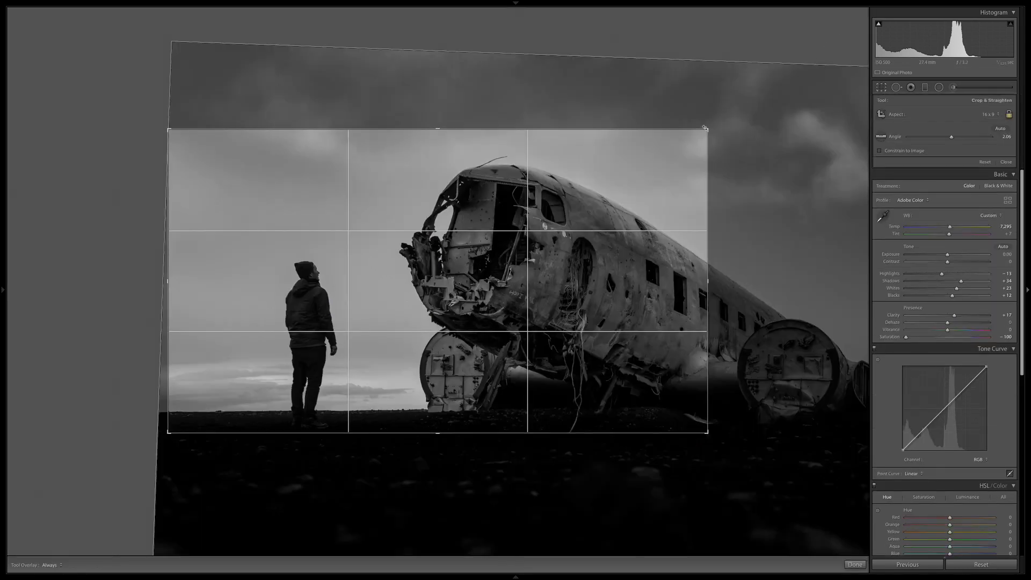
left_click_drag(704, 157, 679, 136)
left_click_drag(705, 128, 859, 56)
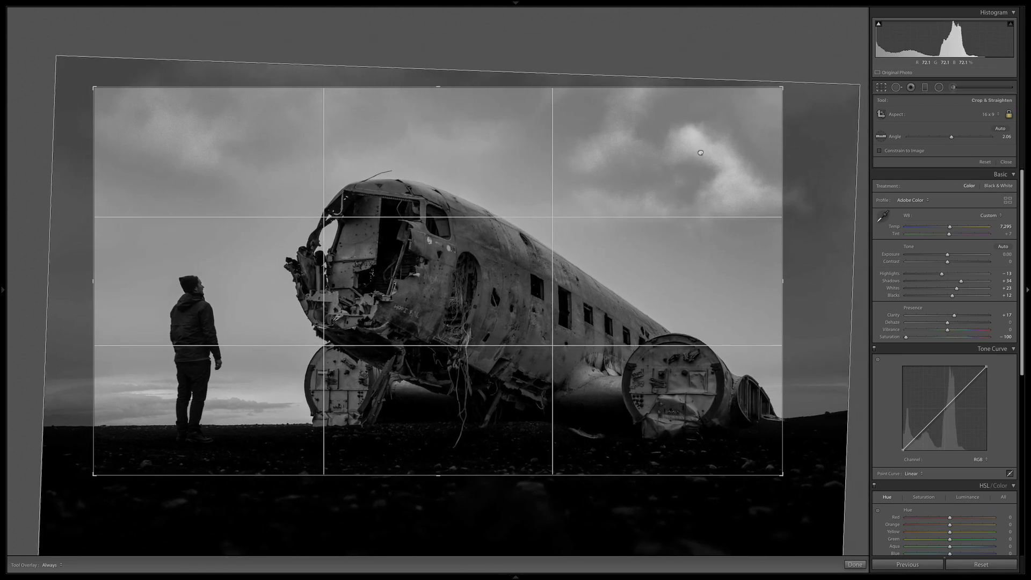
key("backslash")
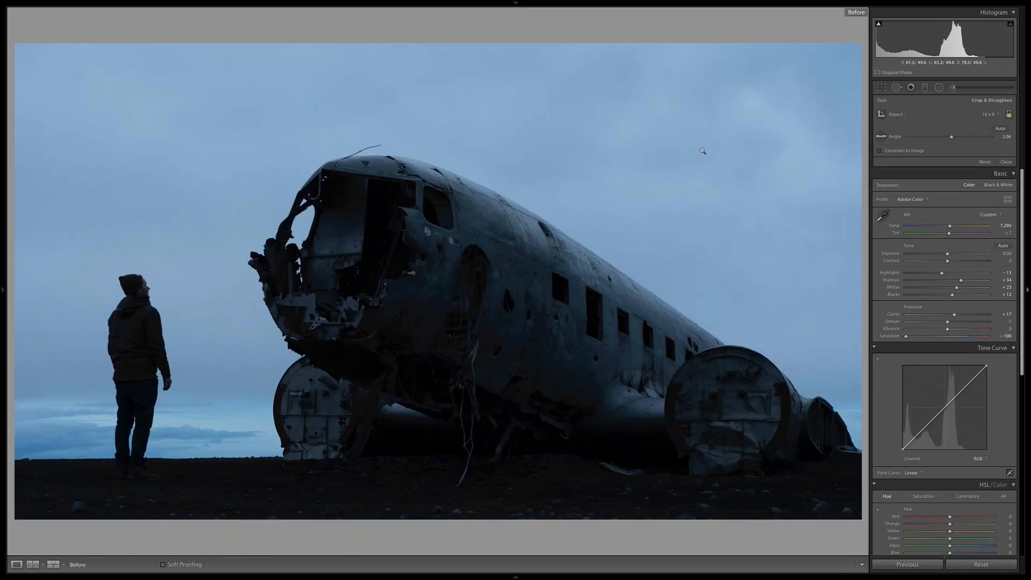
key("backslash")
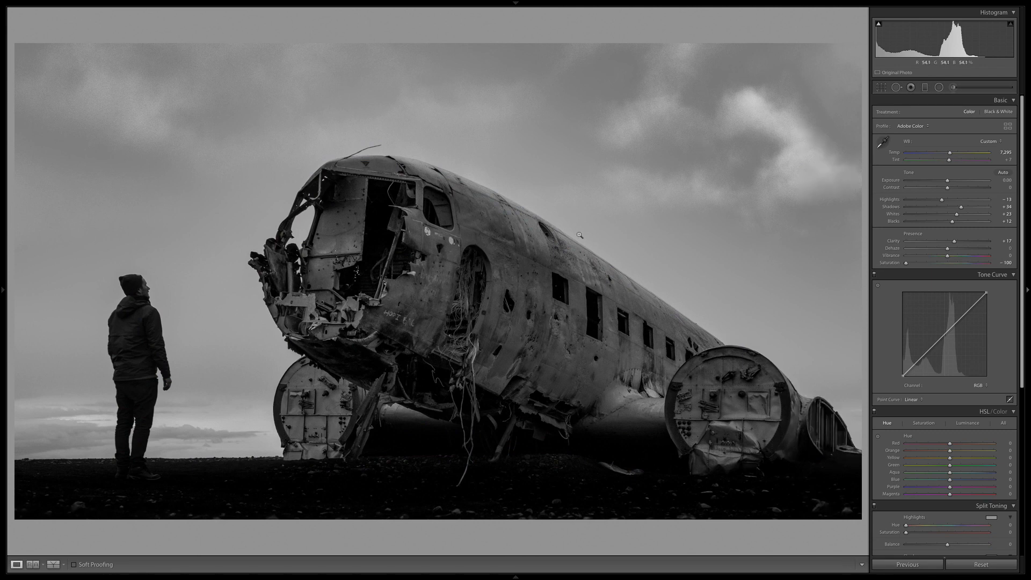
Shift the photo slightly left and down within the crop frame and apply the crop.
left_click(879, 87)
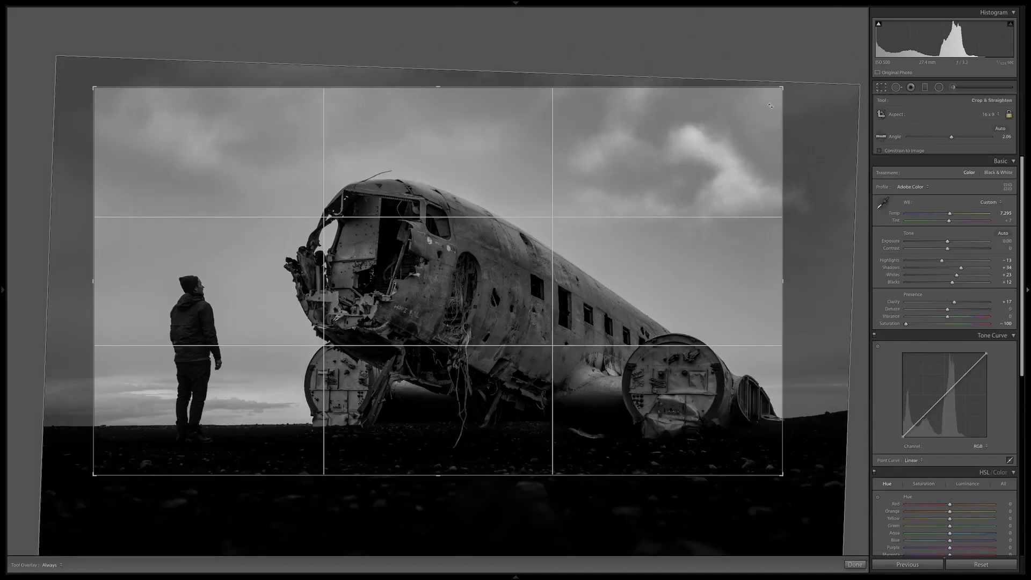
left_click_drag(648, 138, 635, 138)
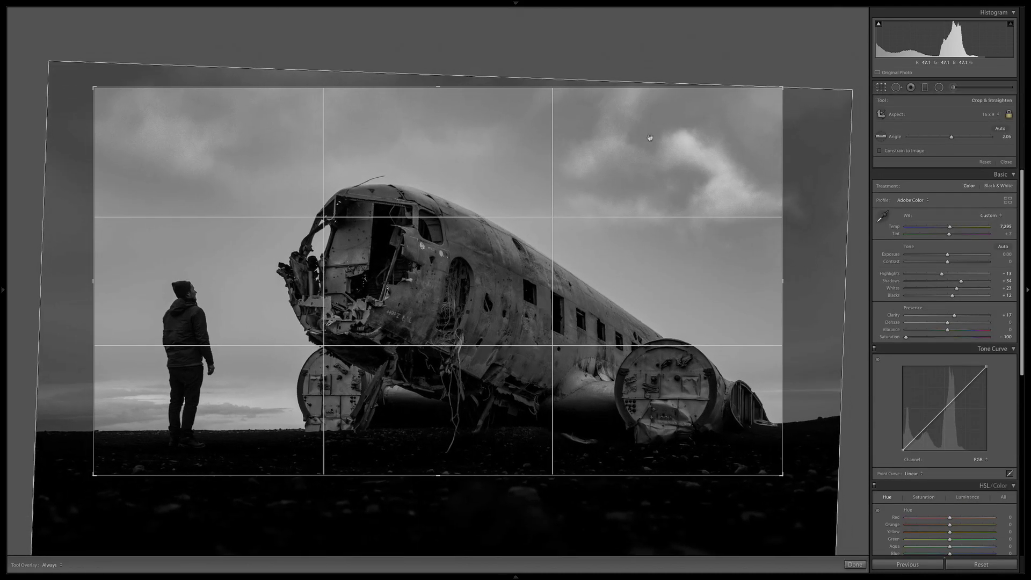
key("Return")
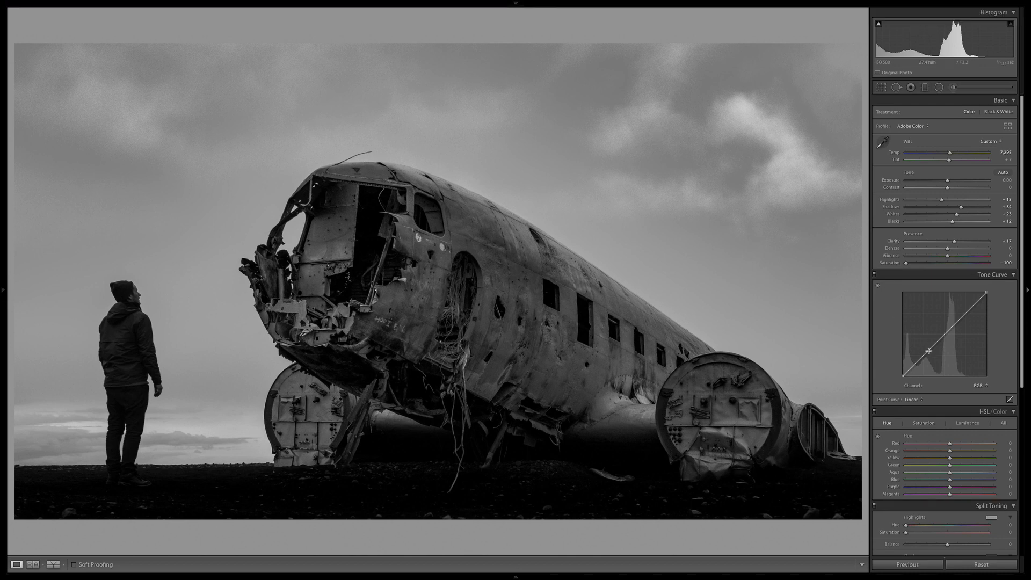
Try adjusting the shadows and midtones with two points on the RGB tone curve, and remove both points.
left_click_drag(928, 351, 951, 328)
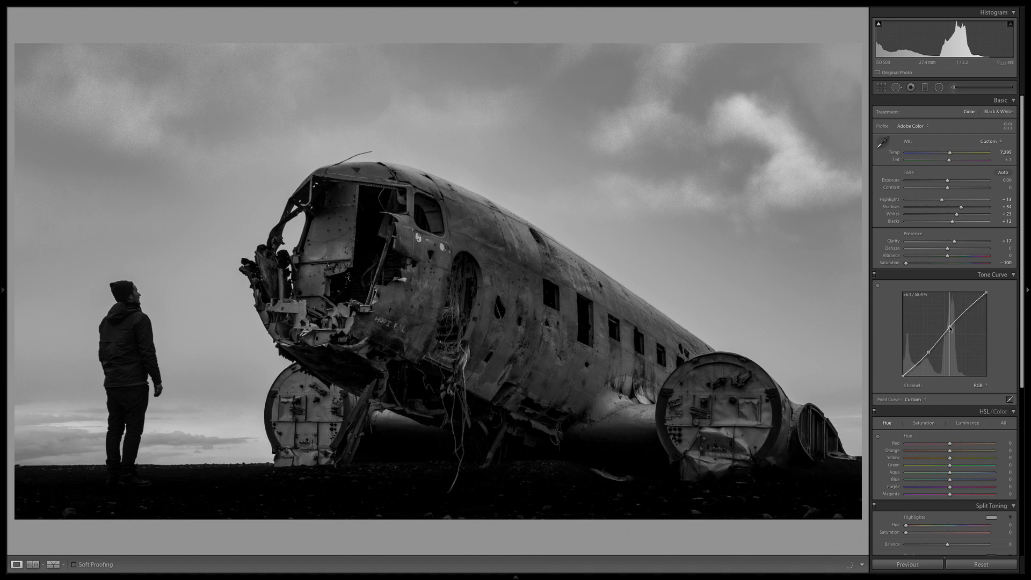
left_click_drag(950, 328, 926, 348)
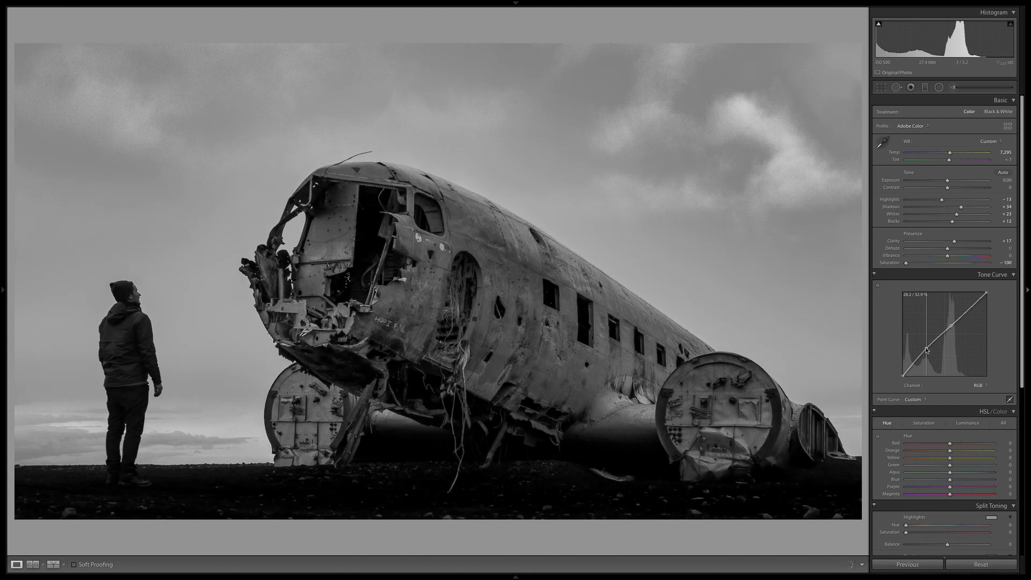
double_click(926, 350)
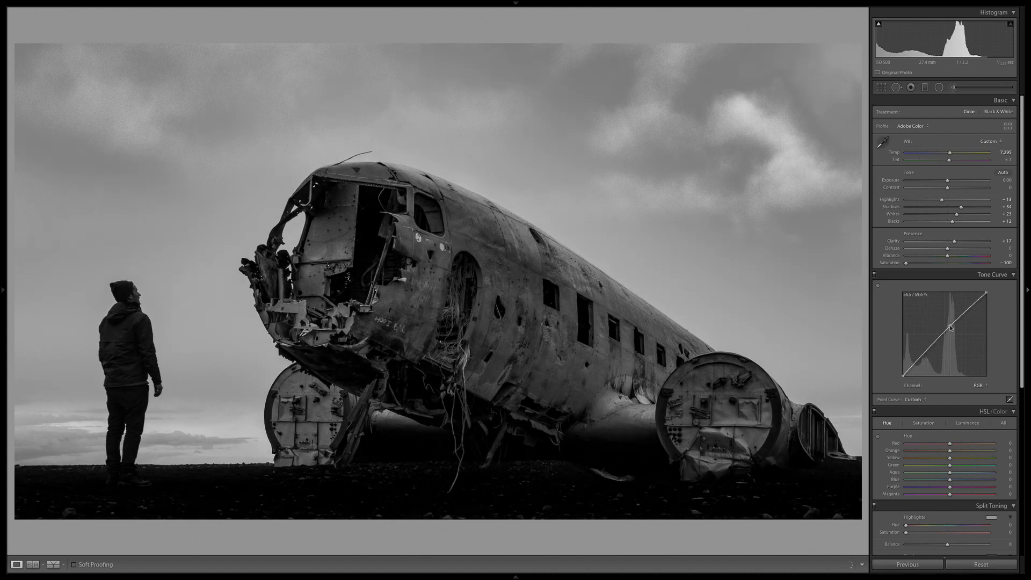
double_click(950, 327)
Lower the photo's Luminance noise reduction and return to the Basic adjustments.
scroll(1017, 277, "down", 1)
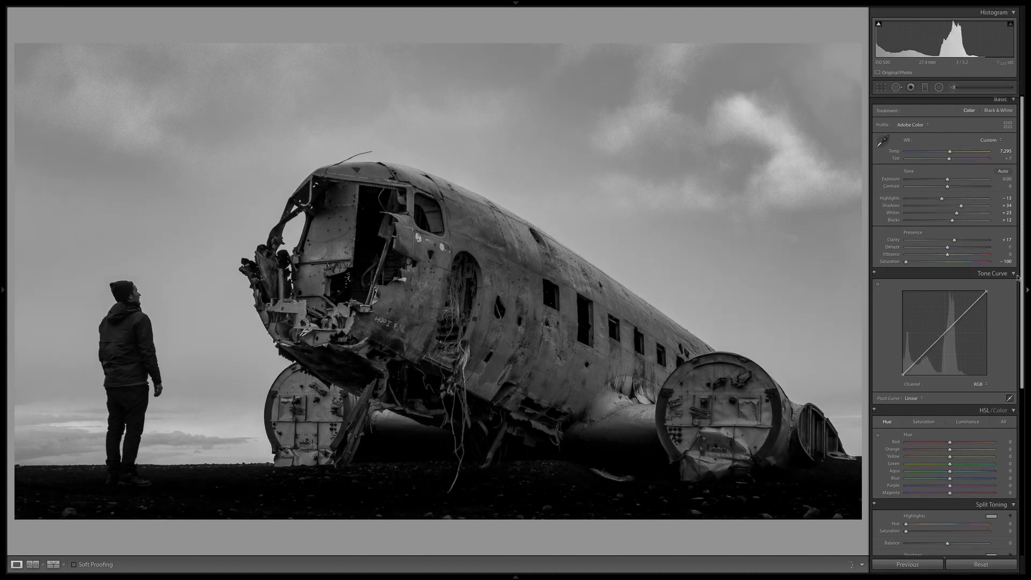
scroll(930, 442, "down", 5)
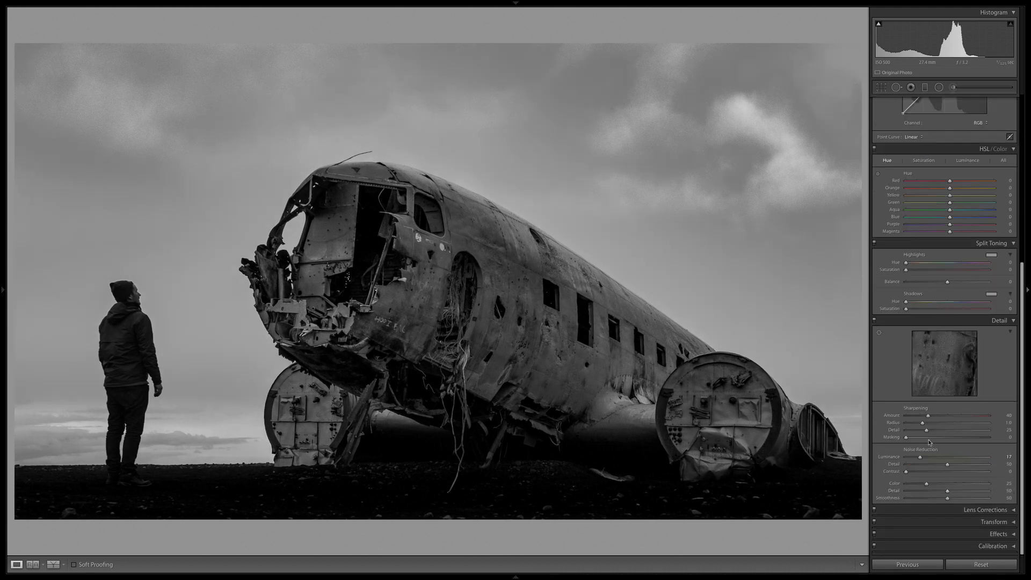
left_click_drag(914, 458, 906, 458)
scroll(1023, 375, "up", 5)
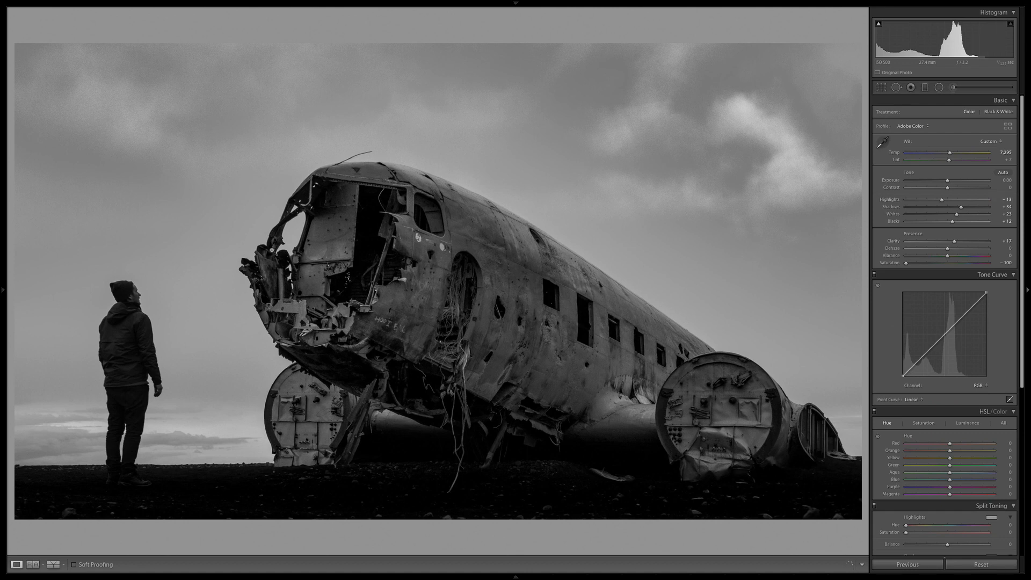